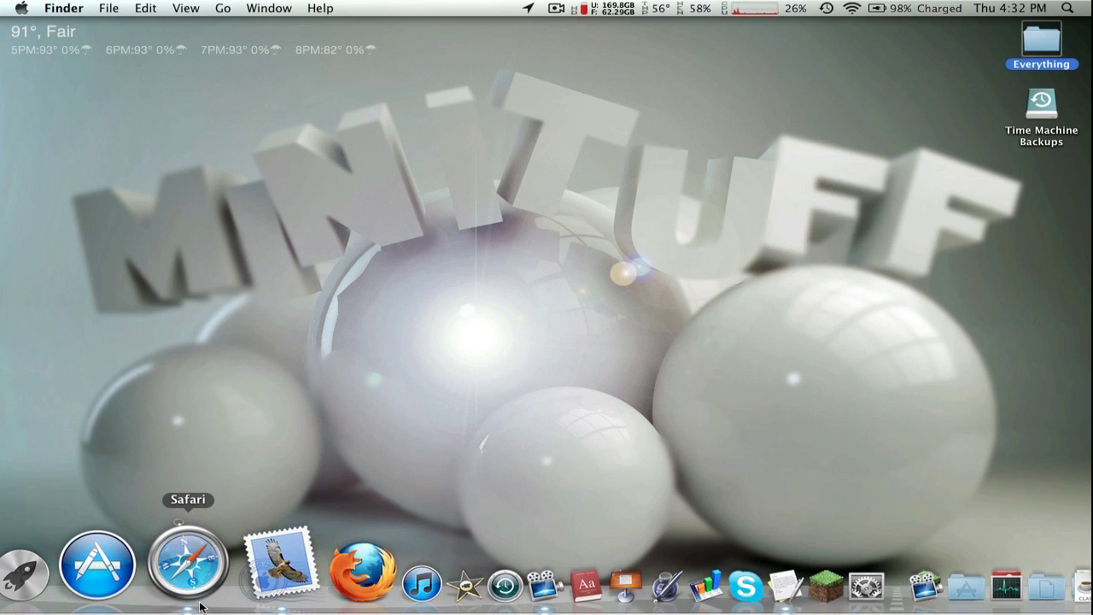
Step: Examine the AutoSwitch description, ModLoader requirement and download links in Thebombzen's Mods topic in Safari
click(191, 559)
scroll(363, 252, down, 3)
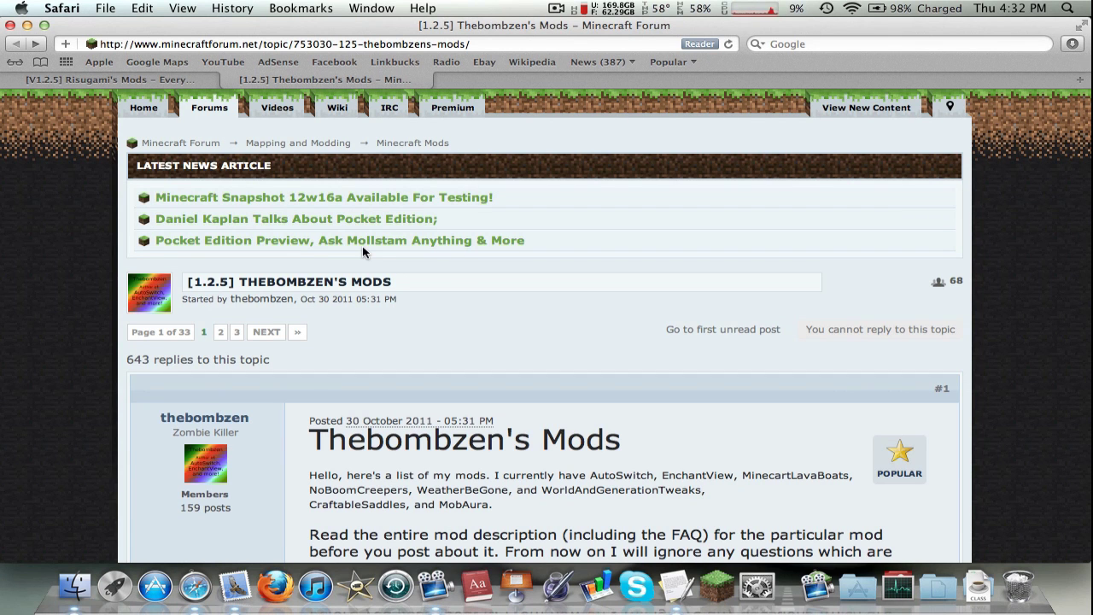
scroll(363, 252, down, 9)
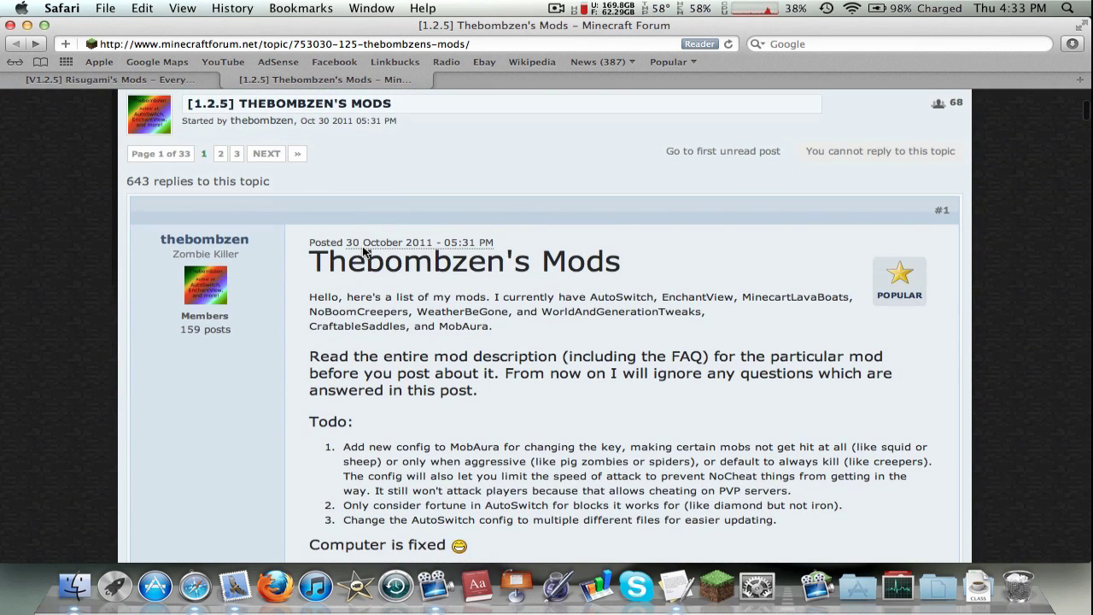
scroll(363, 250, down, 4)
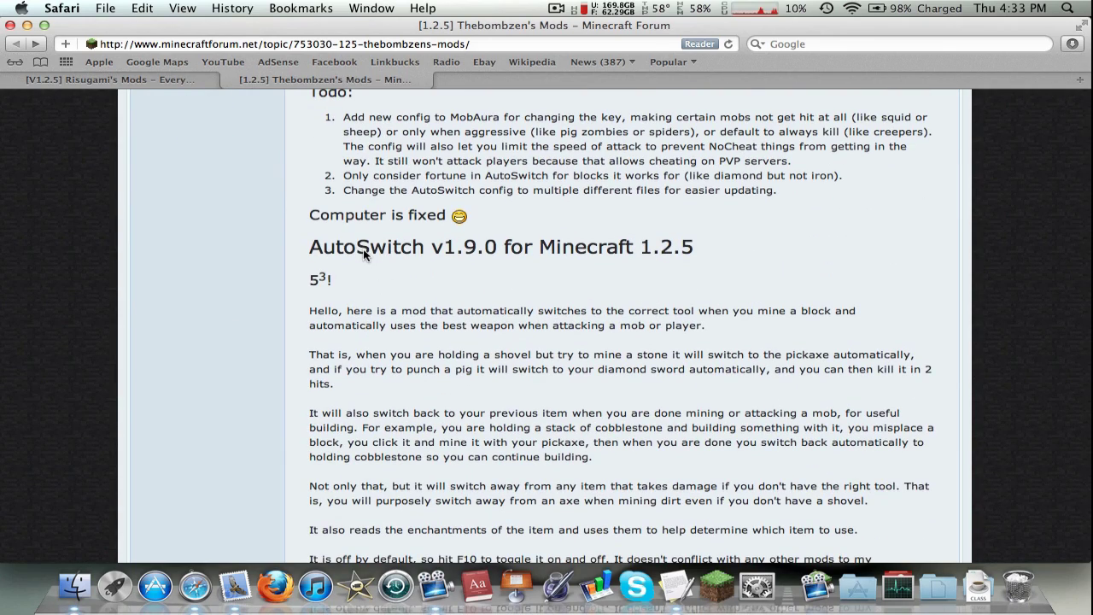
scroll(363, 249, down, 20)
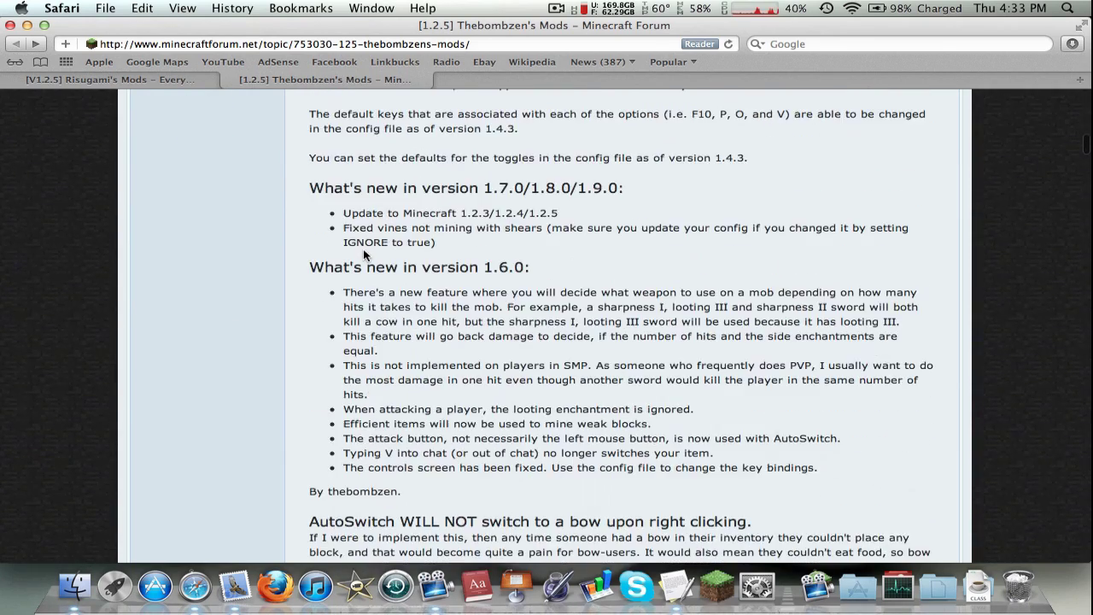
scroll(363, 249, down, 4)
scroll(363, 248, down, 2)
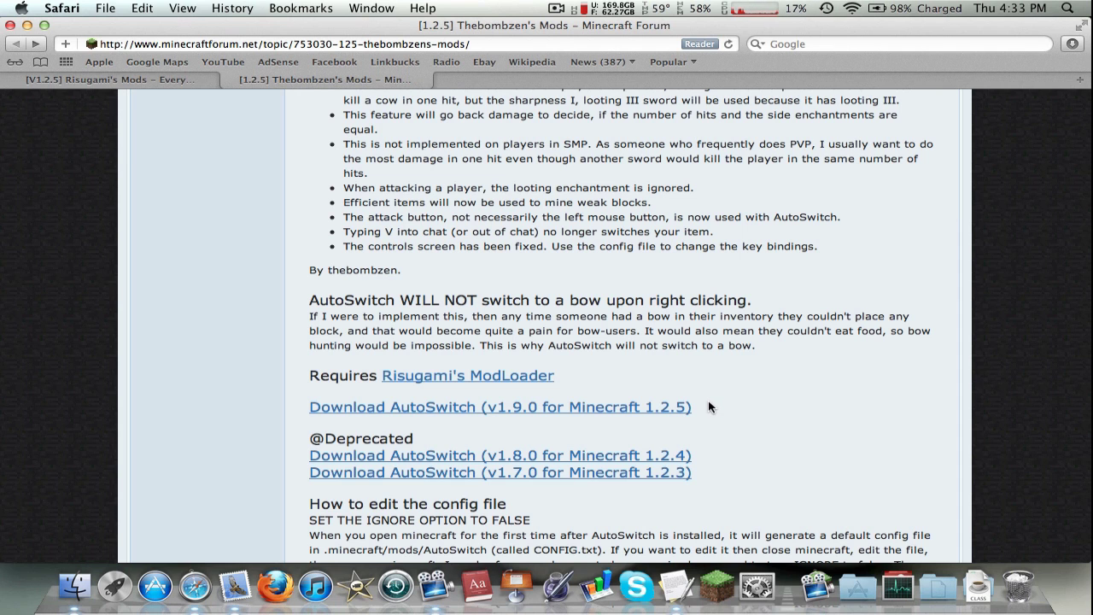
scroll(683, 393, down, 3)
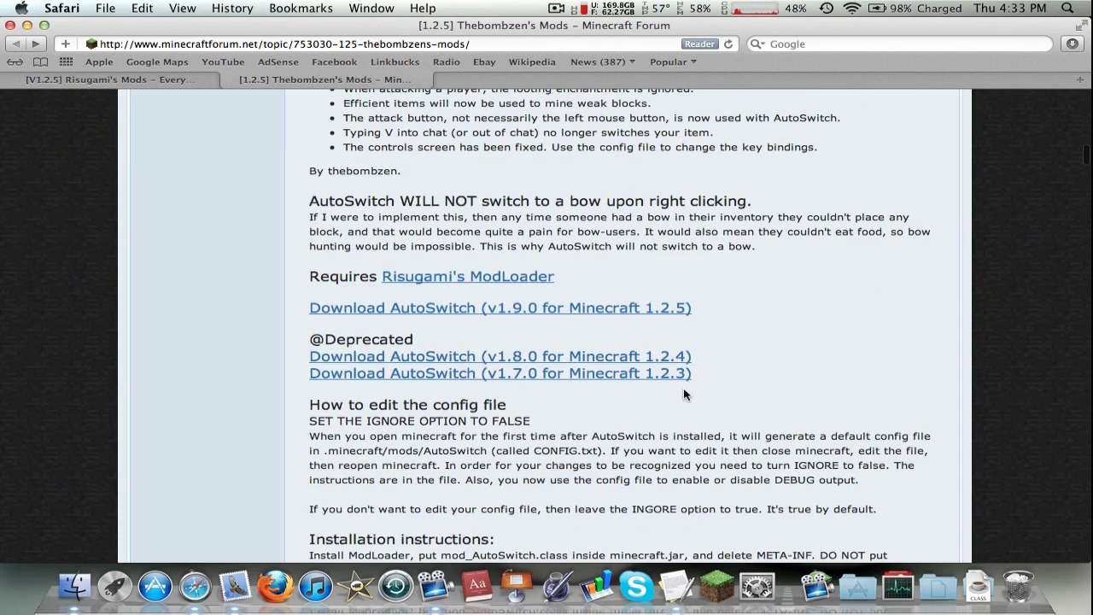
scroll(683, 392, up, 2)
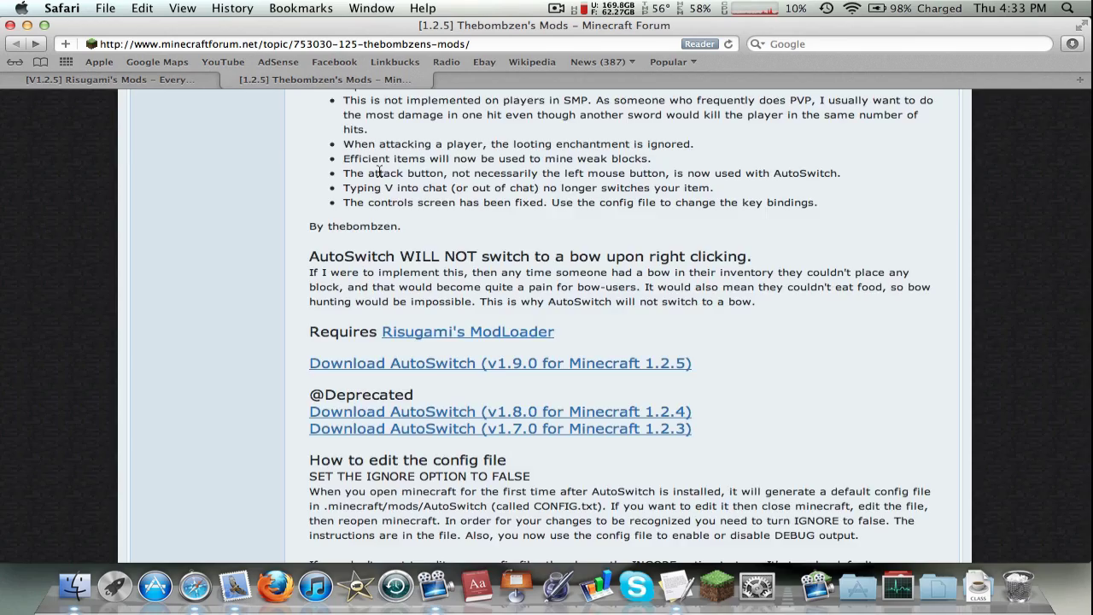
scroll(380, 171, up, 15)
scroll(380, 171, down, 16)
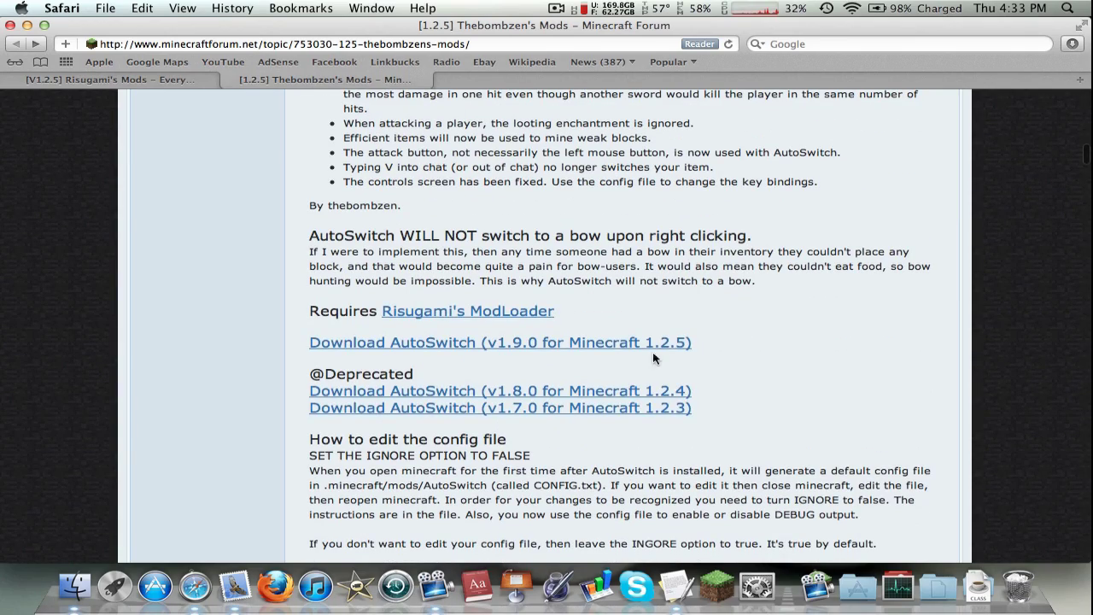
scroll(673, 257, up, 20)
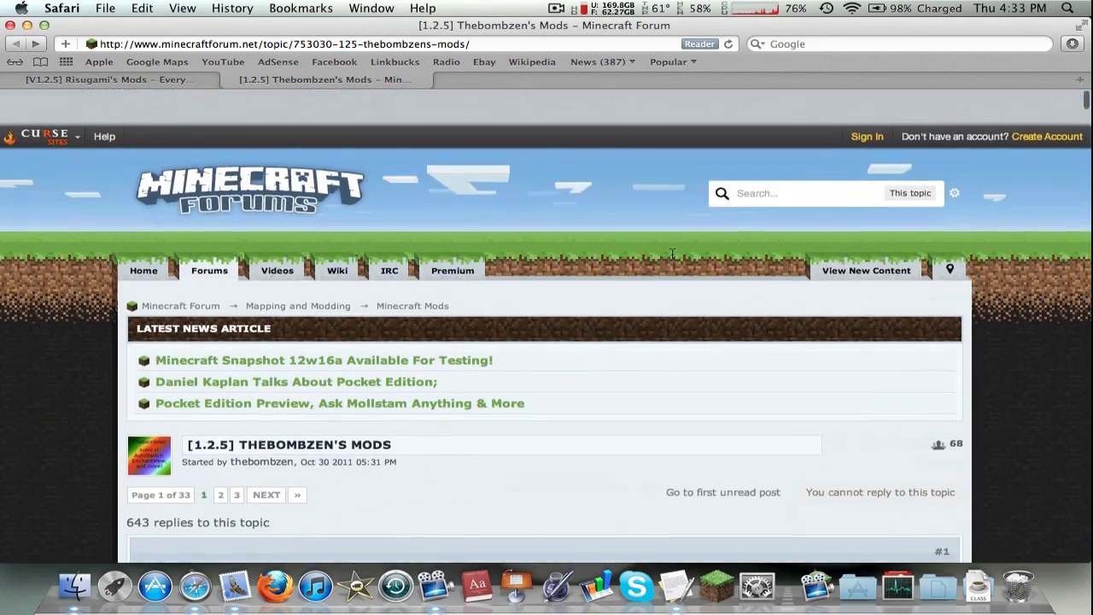
Step: Review the ModLoader 1.2.5 download links in Risugami's Mods topic, return to Thebombzen's topic and put the browser window away
click(94, 80)
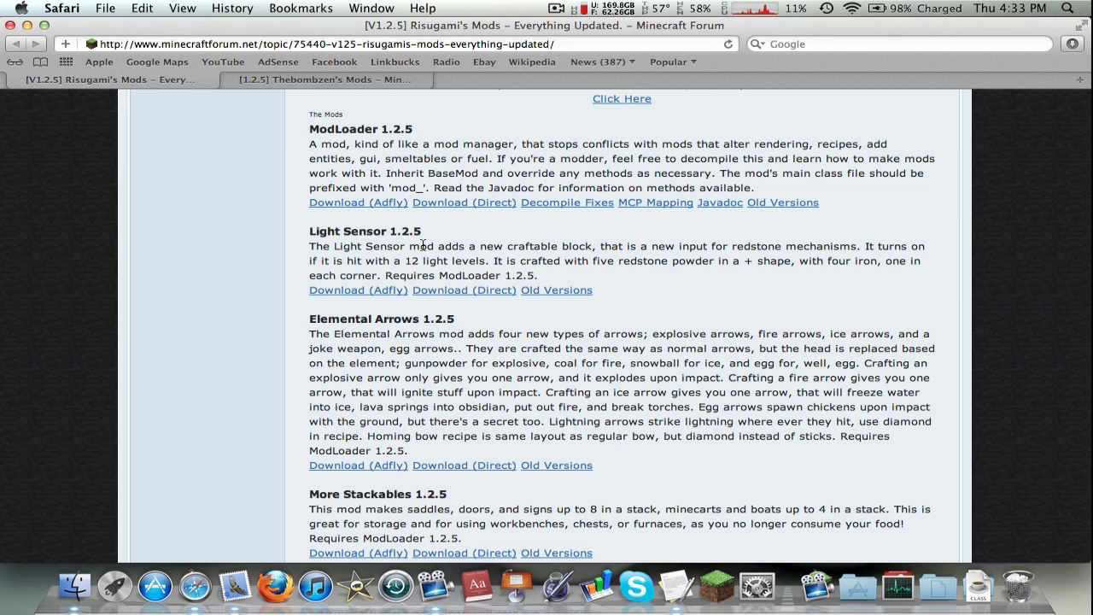
scroll(423, 245, up, 3)
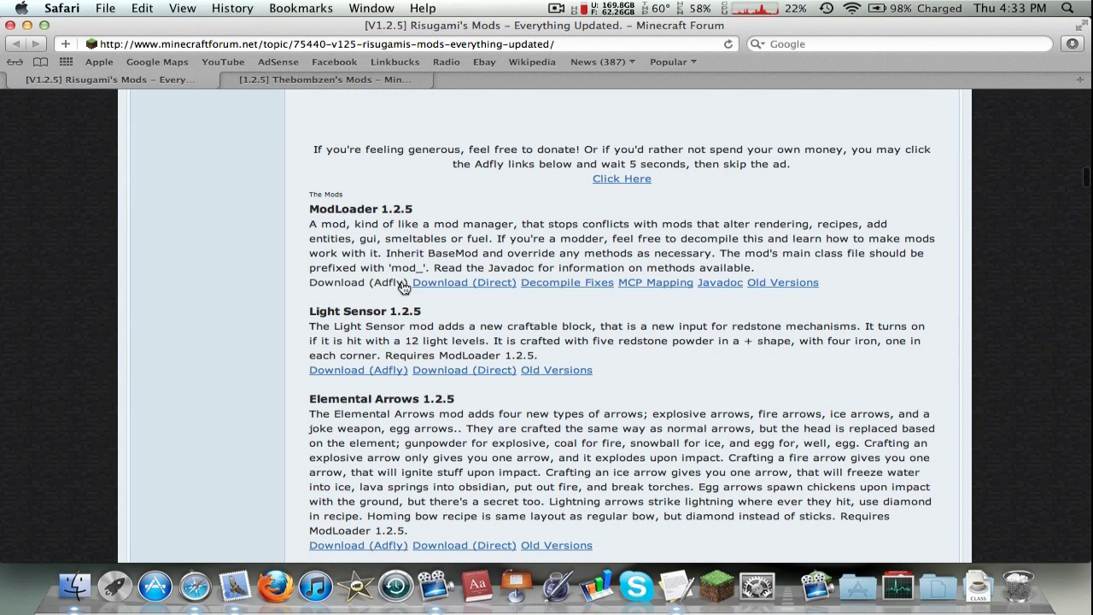
click(297, 79)
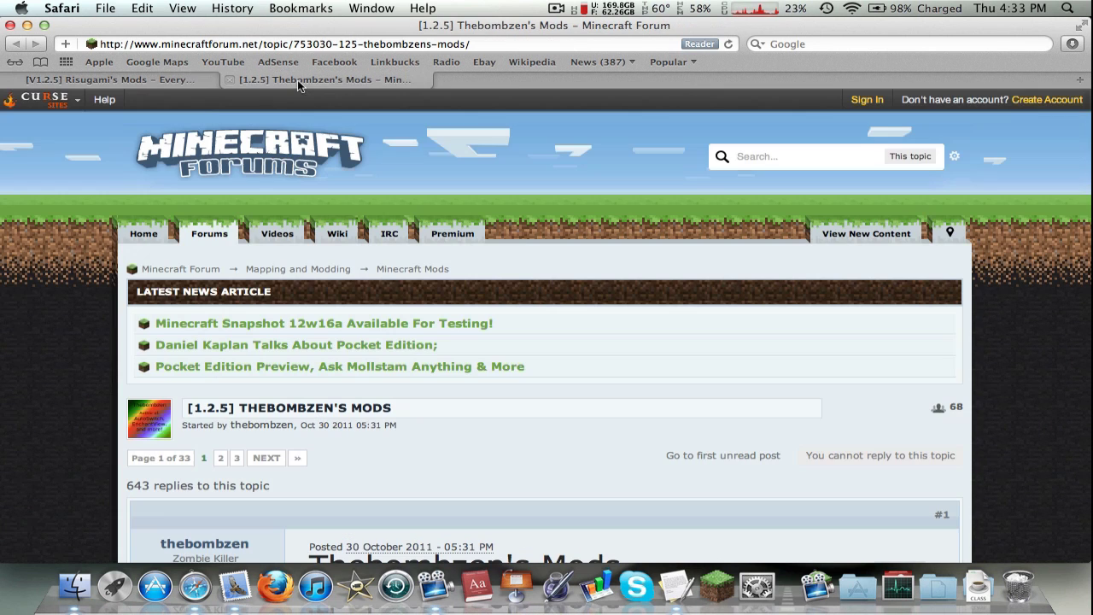
click(27, 26)
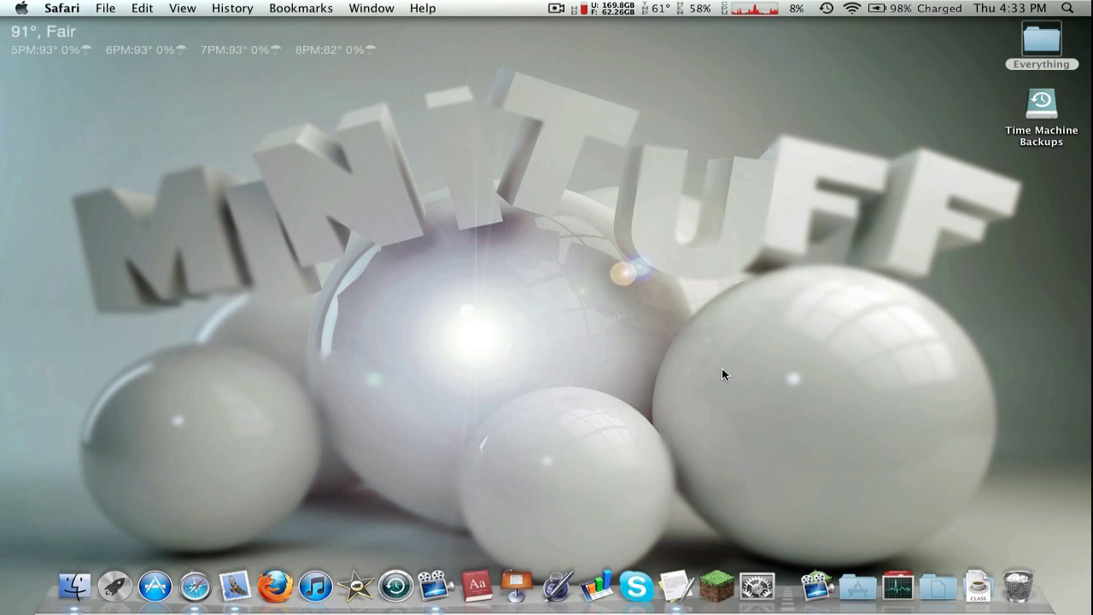
Step: Open the Minecraft launcher, set it to force a game update in its options, and quit it
click(713, 577)
key(Return)
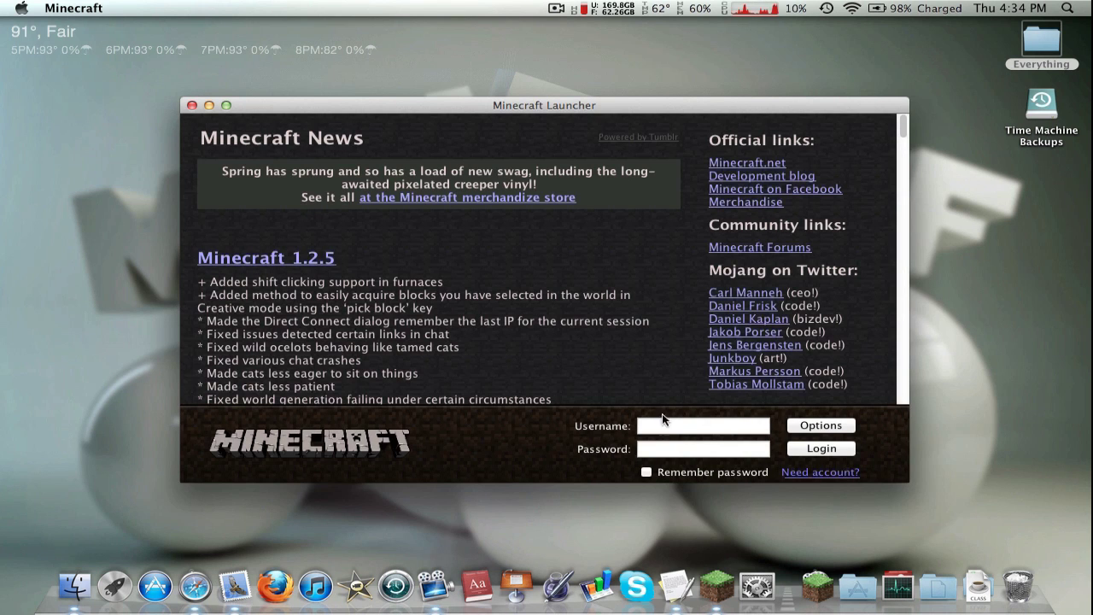
click(820, 425)
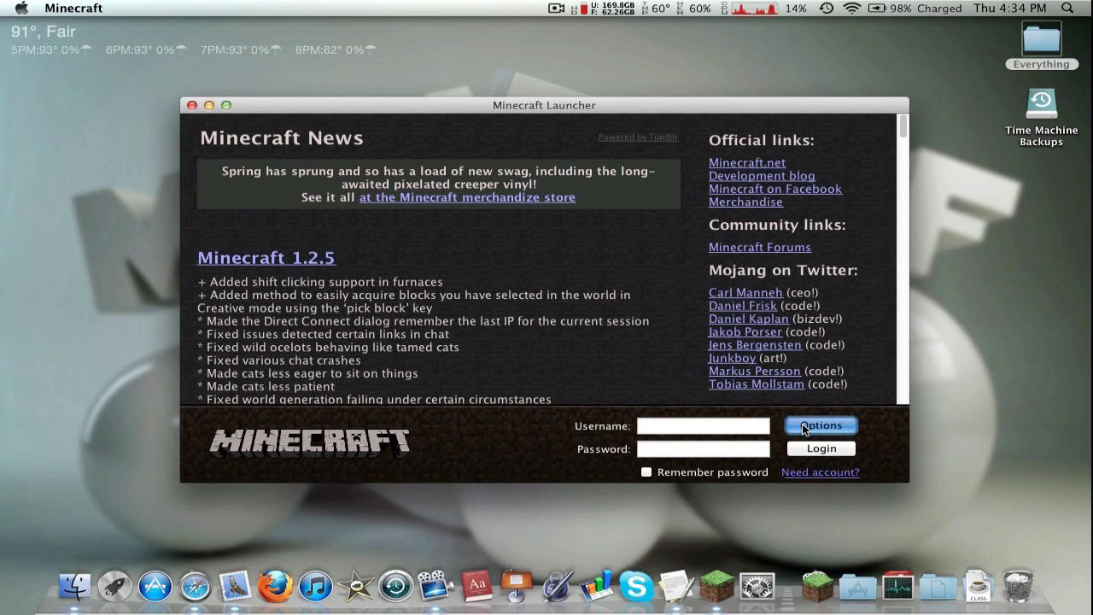
click(601, 278)
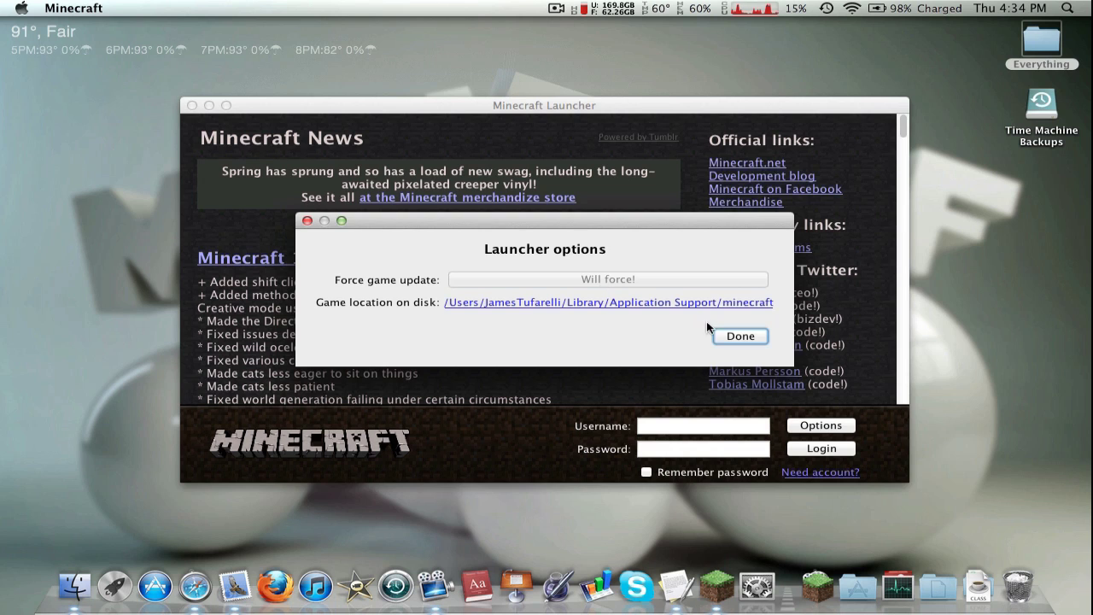
click(726, 336)
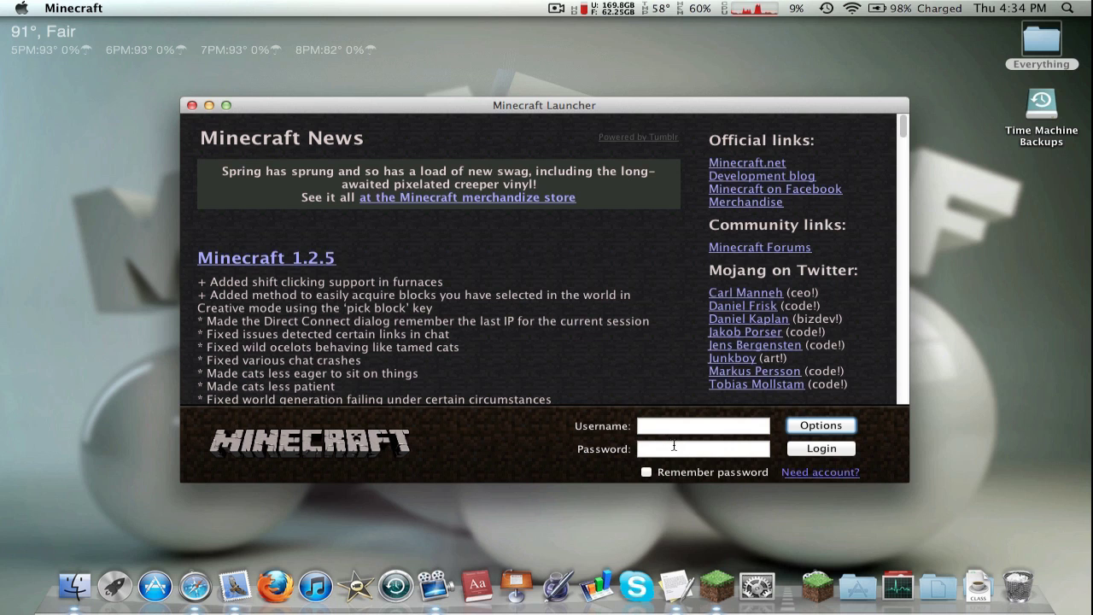
key(super+q)
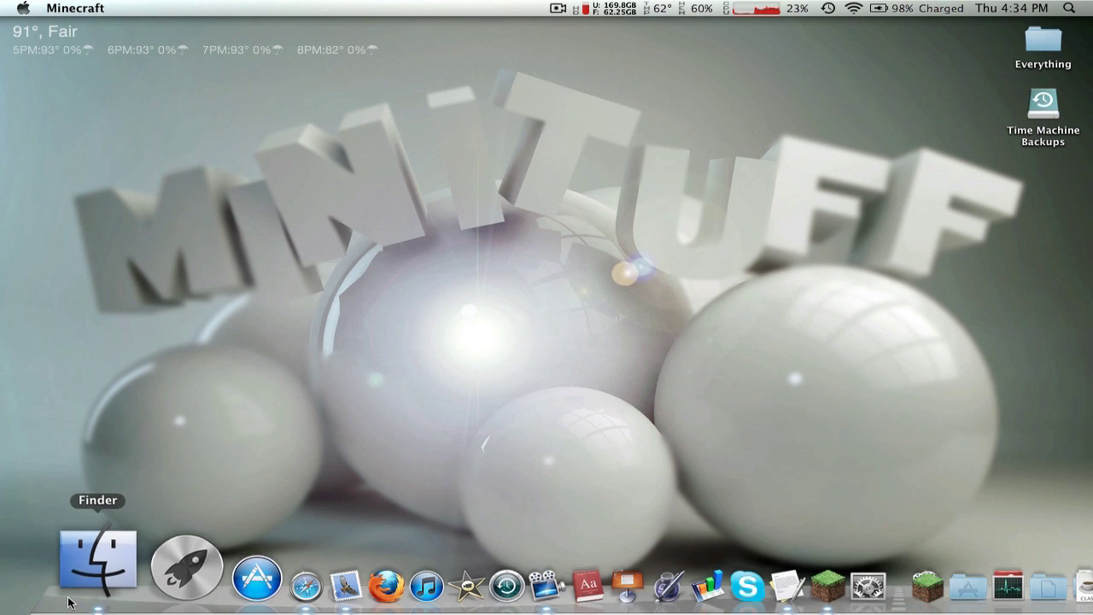
Step: In Finder, open the bin folder inside Library/Application Support/minecraft
click(74, 600)
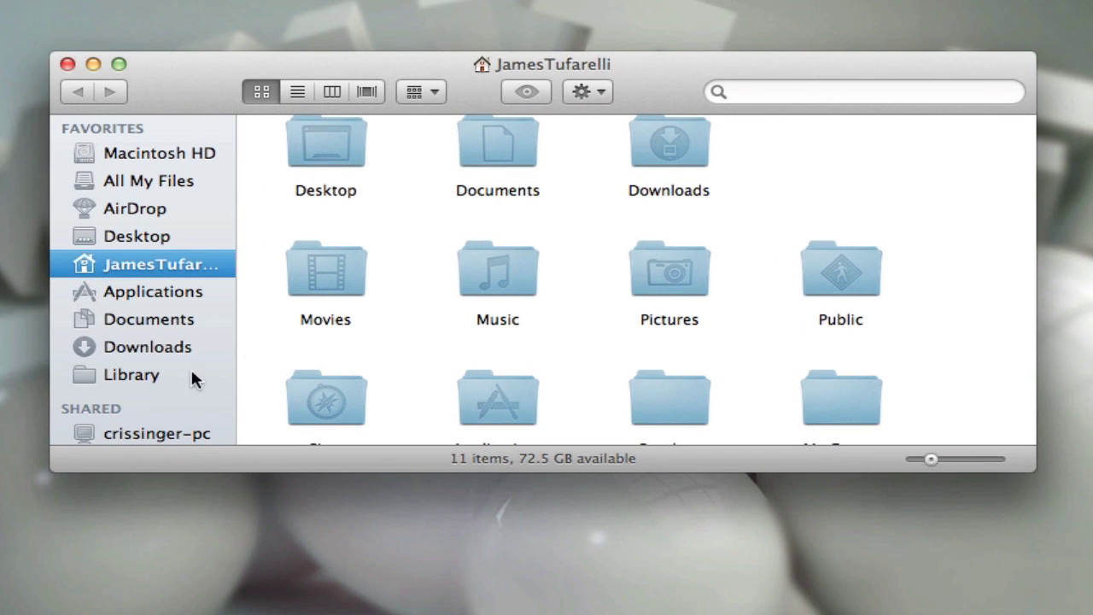
click(128, 374)
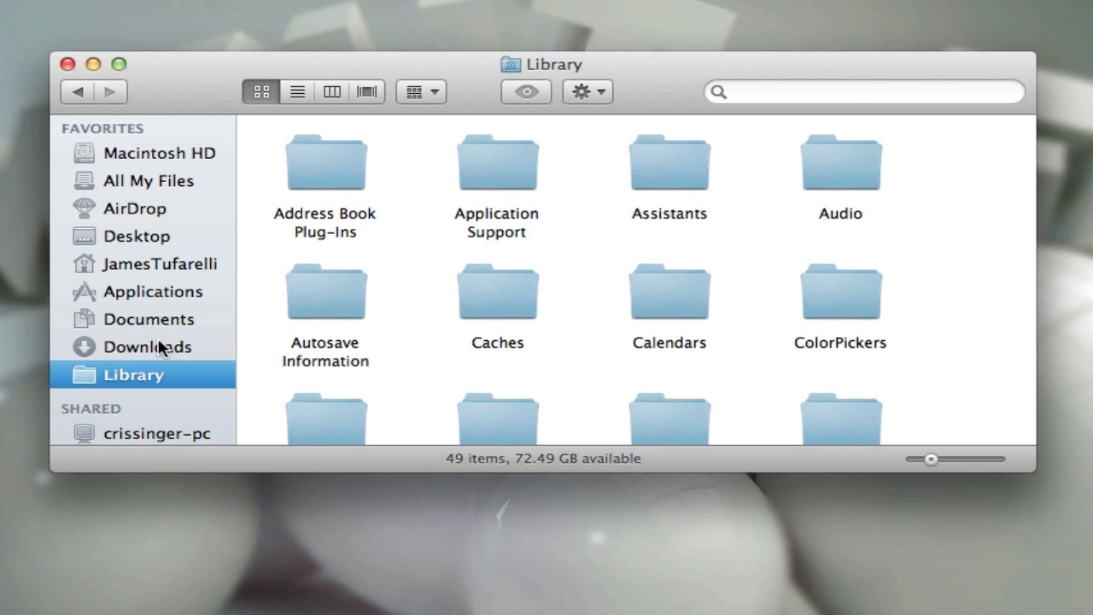
double_click(510, 173)
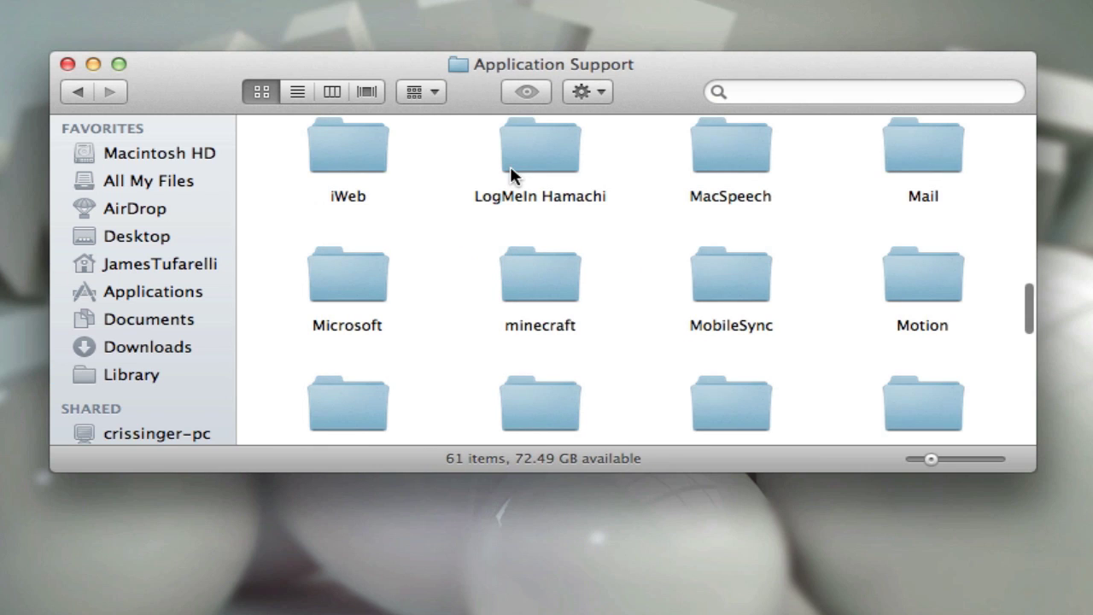
double_click(558, 260)
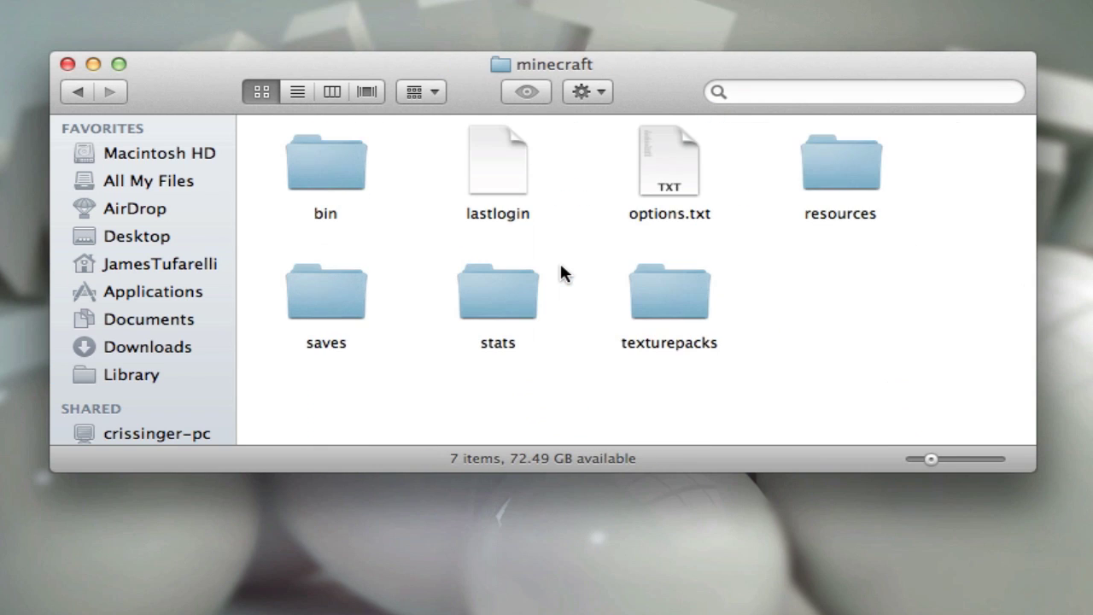
click(323, 164)
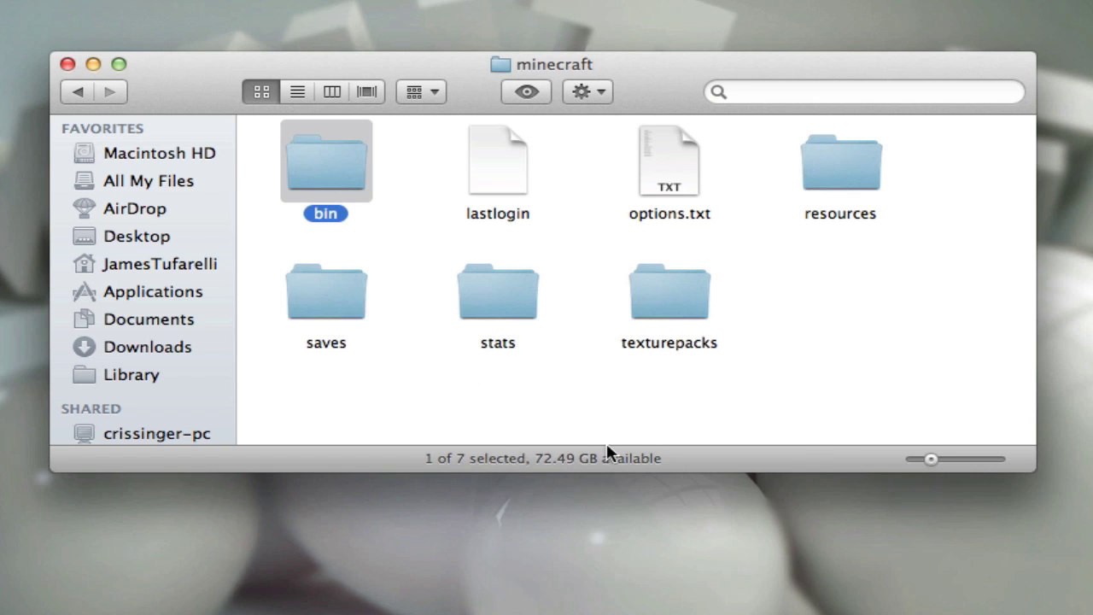
click(429, 236)
double_click(339, 164)
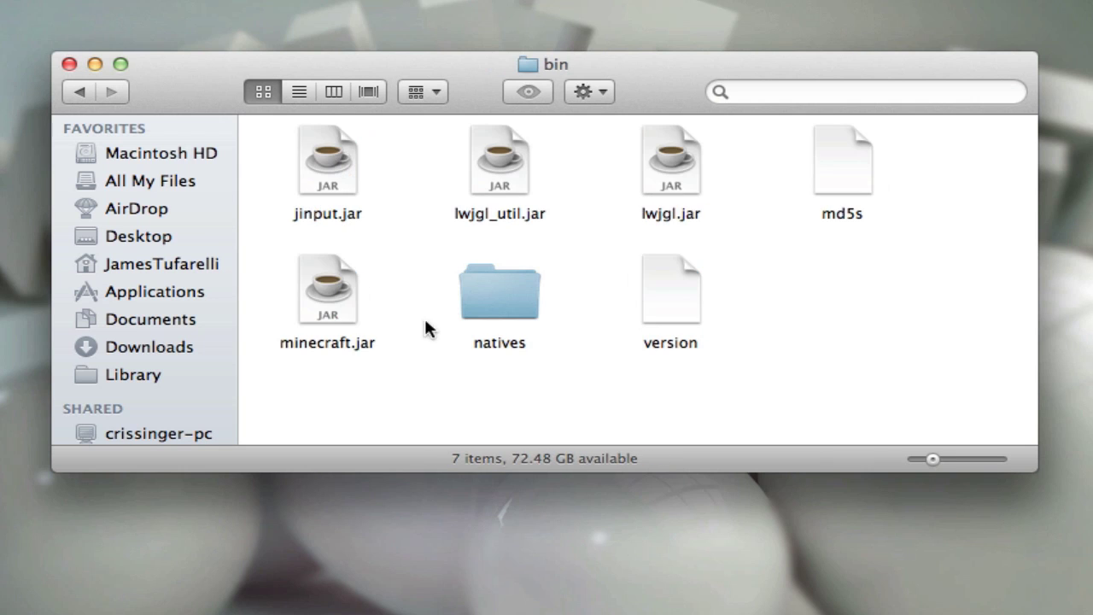
Step: Rename minecraft.jar in the bin folder as minecraft.zip and accept the extension change
click(327, 275)
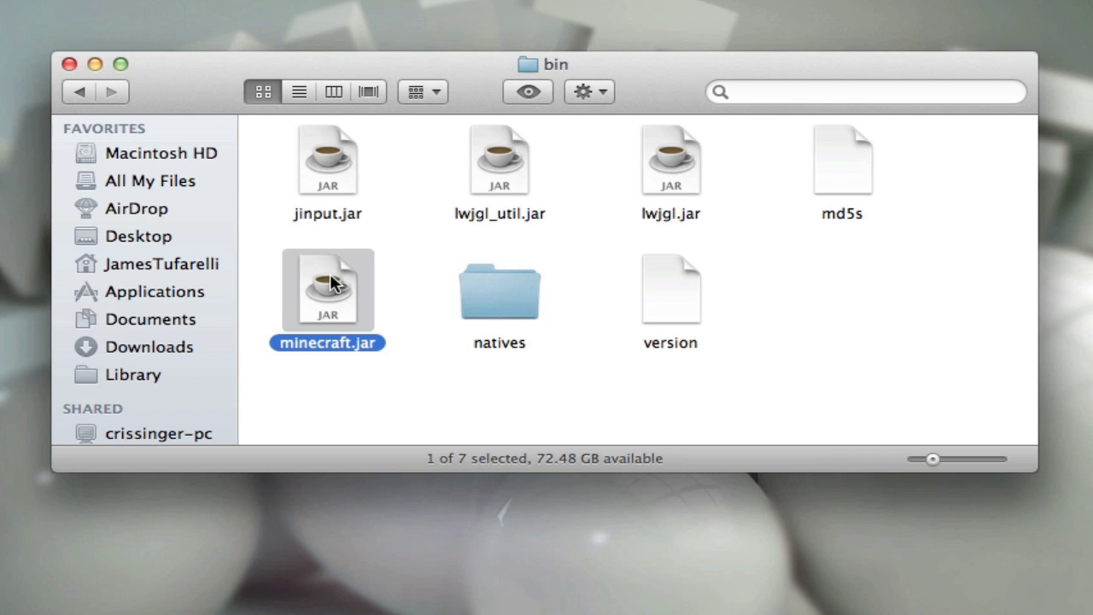
key(Return)
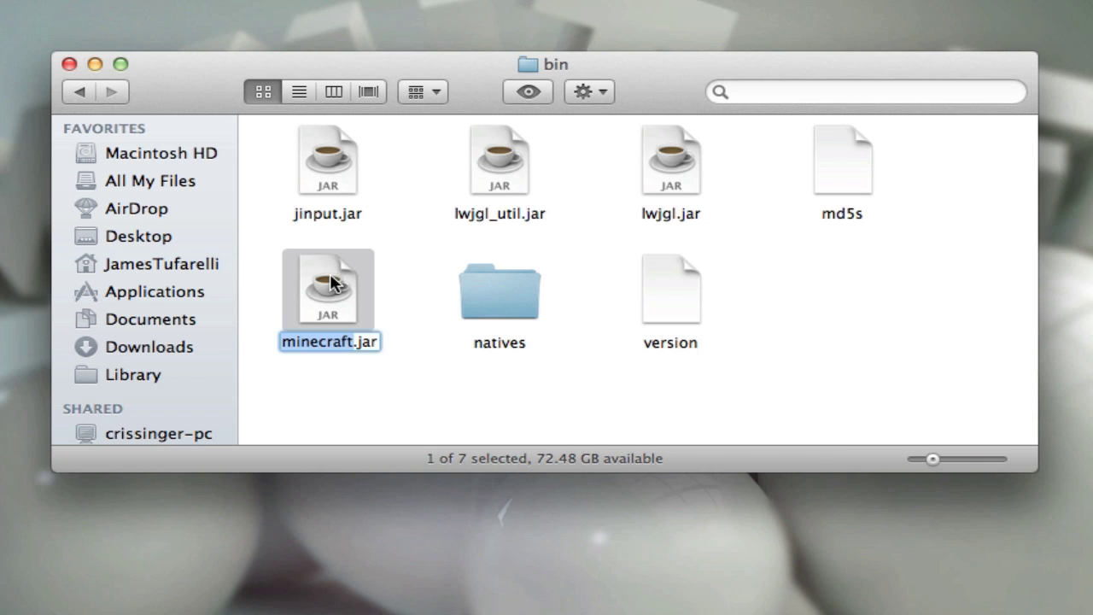
key(Right)
key(Right)
key(Right)
key(Right)
key(Right)
key(BackSpace)
key(BackSpace)
key(BackSpace)
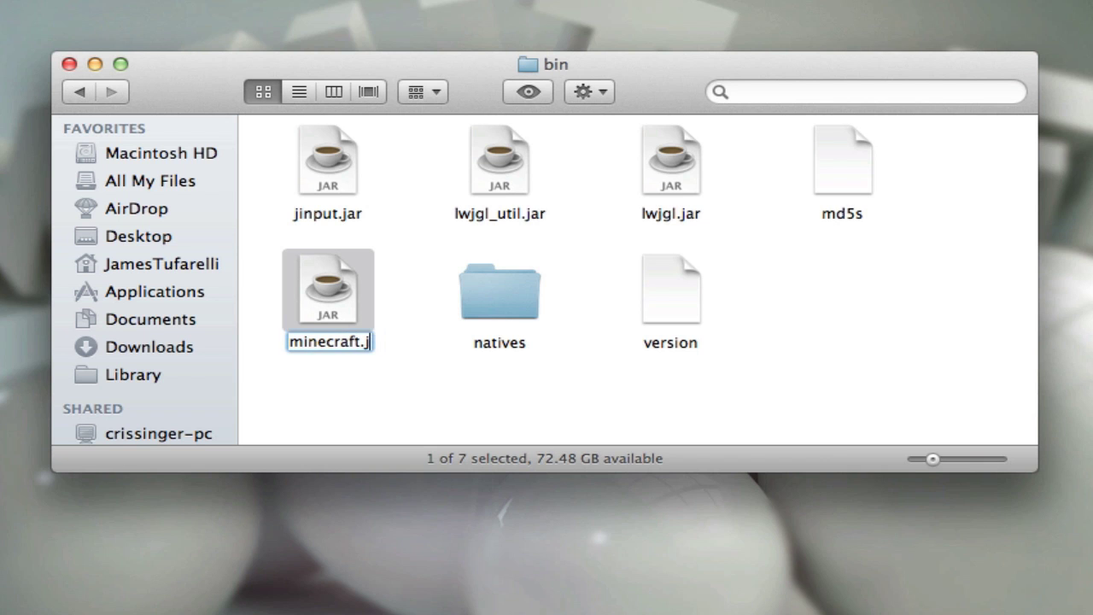
text(za)
key(BackSpace)
text(ip)
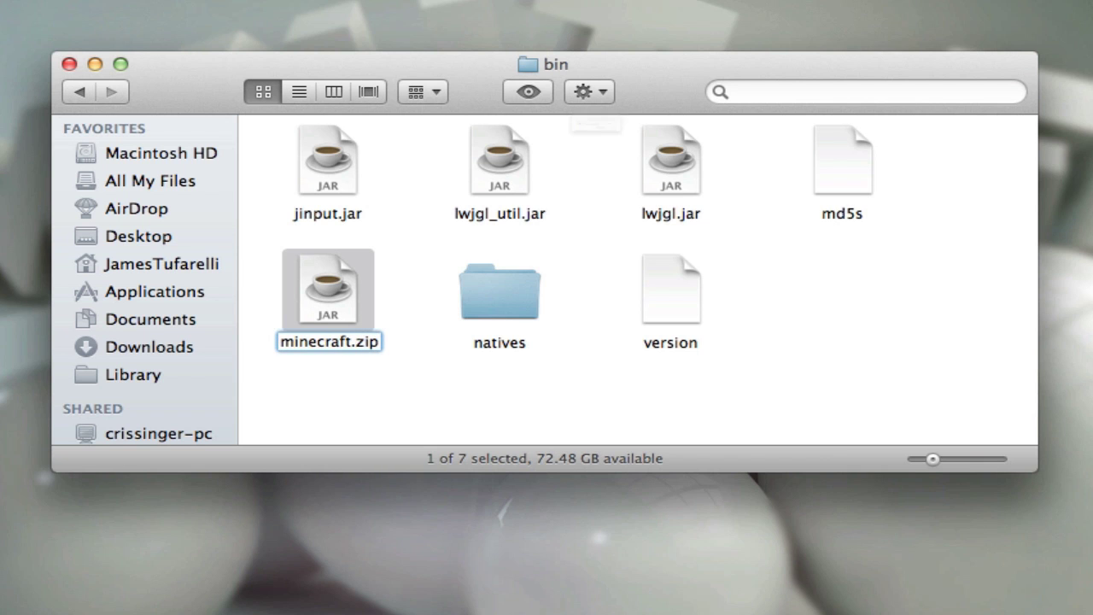
key(Return)
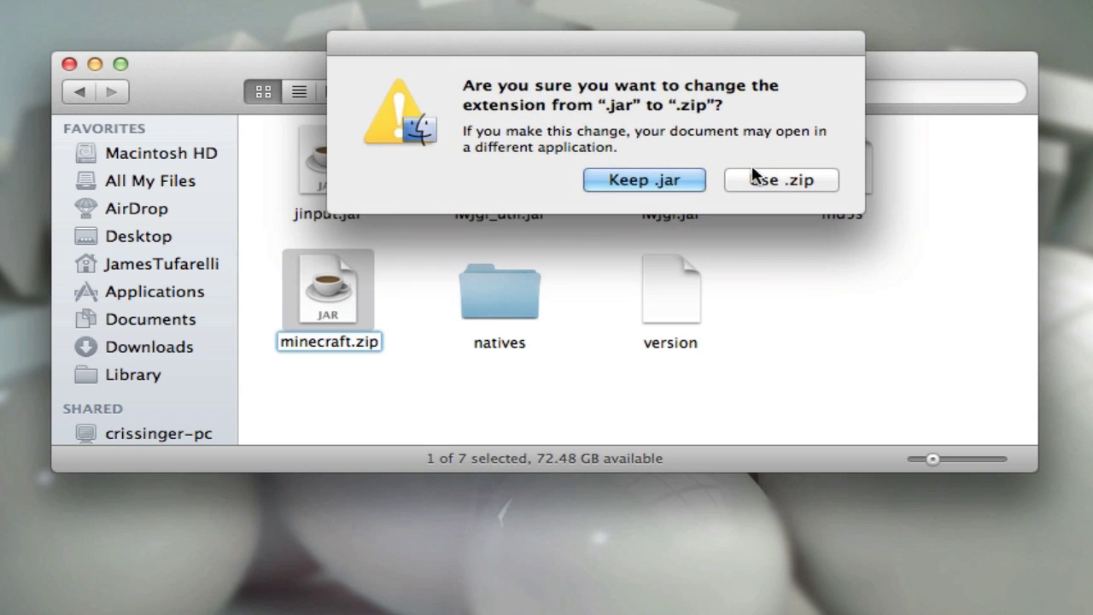
click(762, 179)
Step: Extract minecraft.zip in the bin folder and remove the archive from that folder
click(442, 356)
double_click(321, 290)
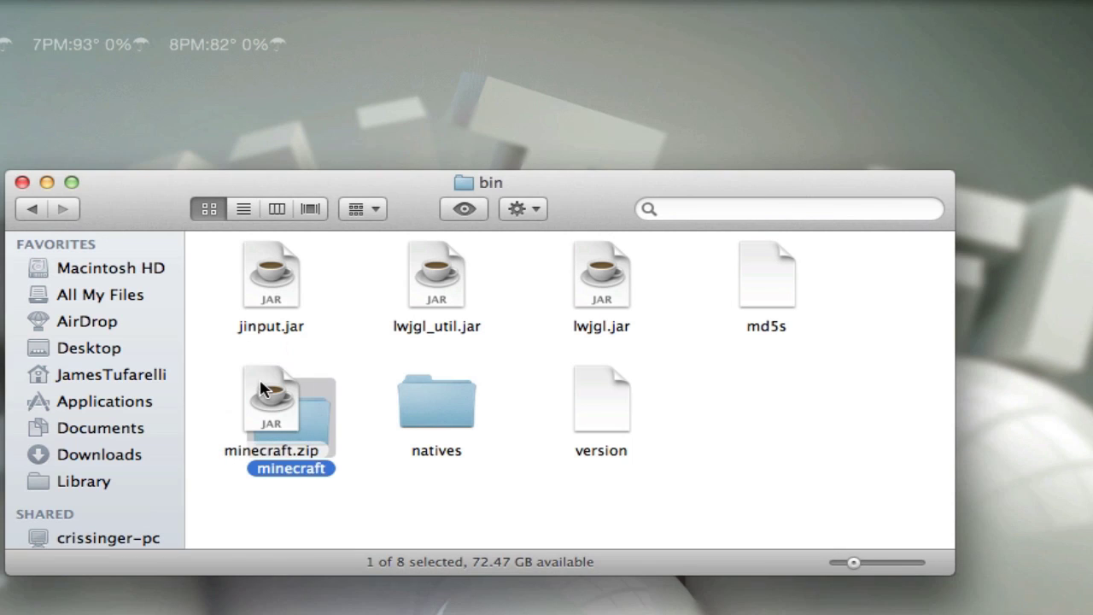
drag(262, 386, 1092, 444)
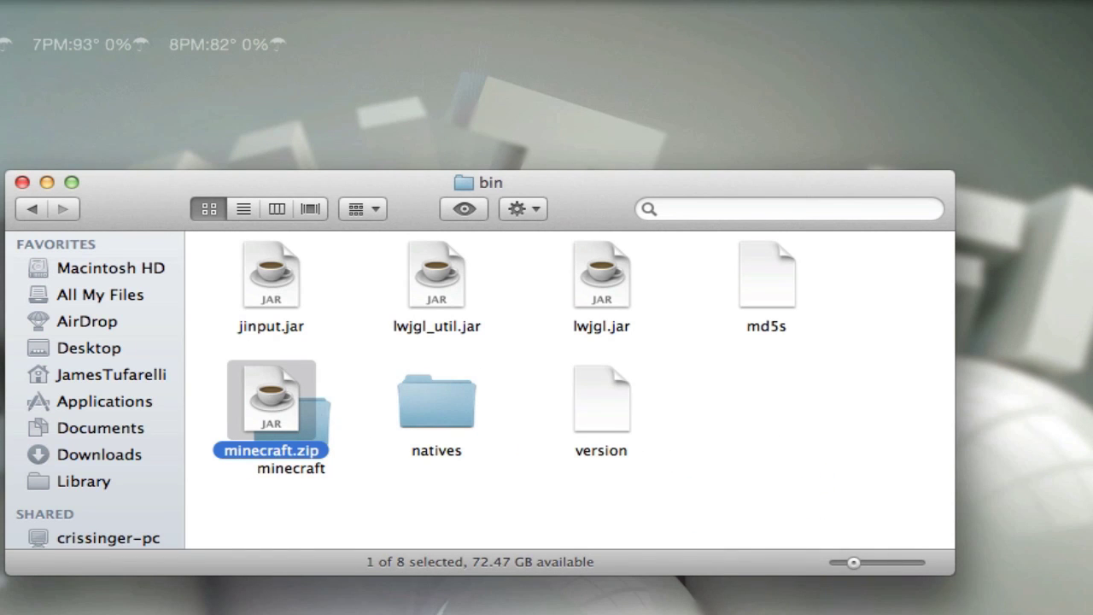
Step: Rename the extracted minecraft folder in the bin folder as minecraft.jar and accept adding the .jar extension
click(305, 432)
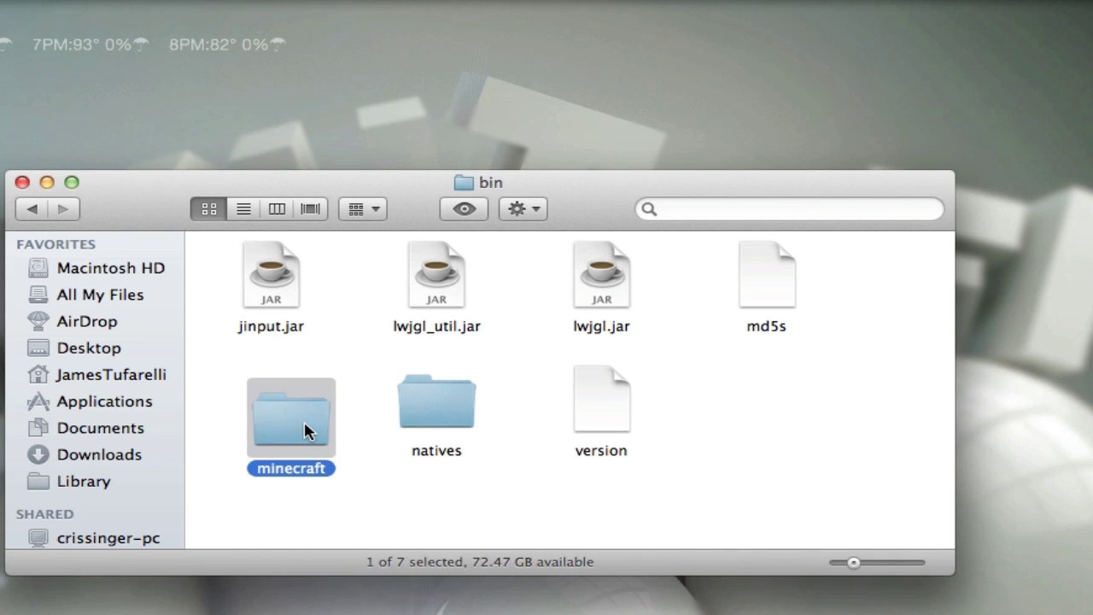
key(Return)
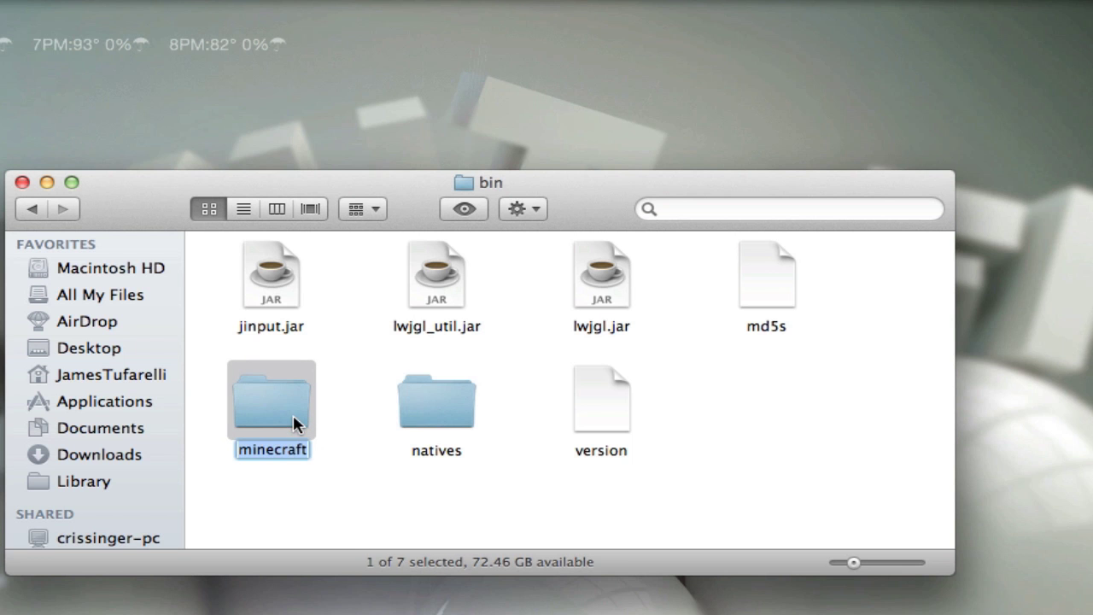
key(Right)
text(.jar)
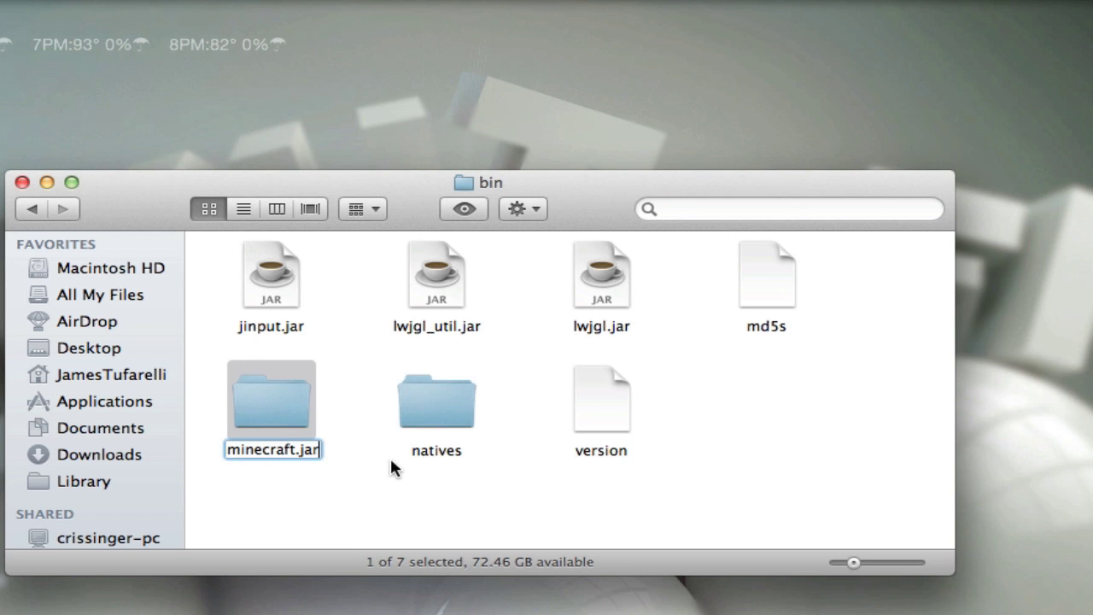
key(Return)
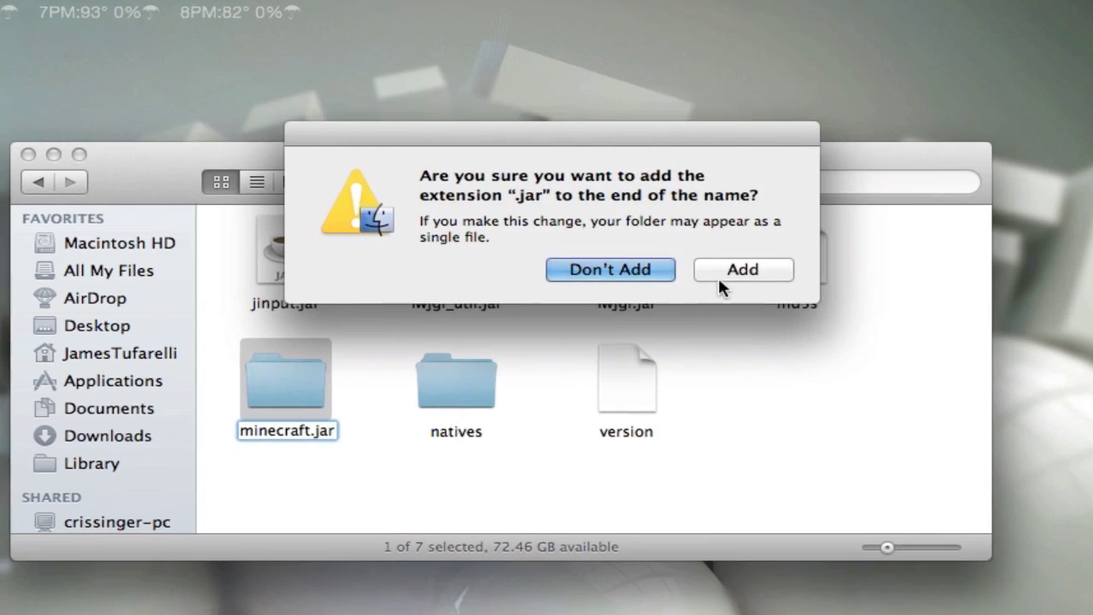
click(734, 270)
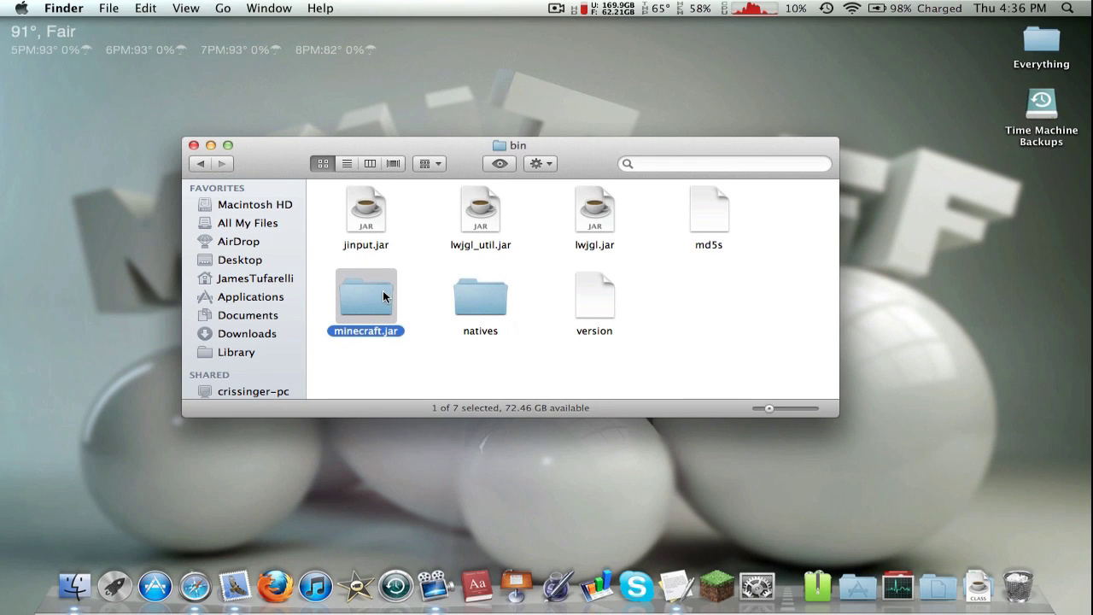
double_click(384, 296)
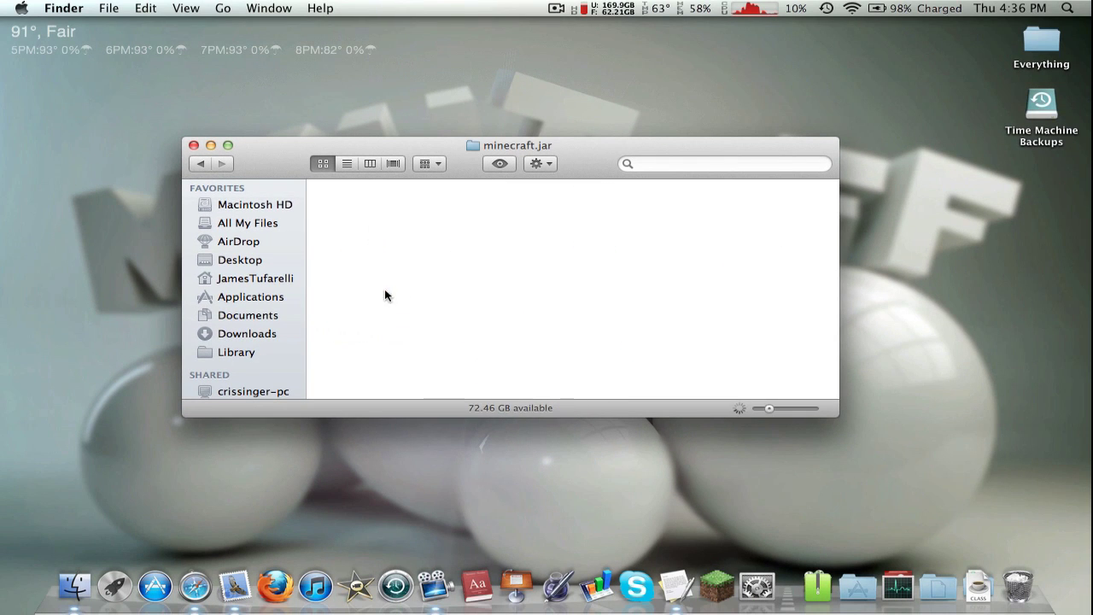
click(197, 163)
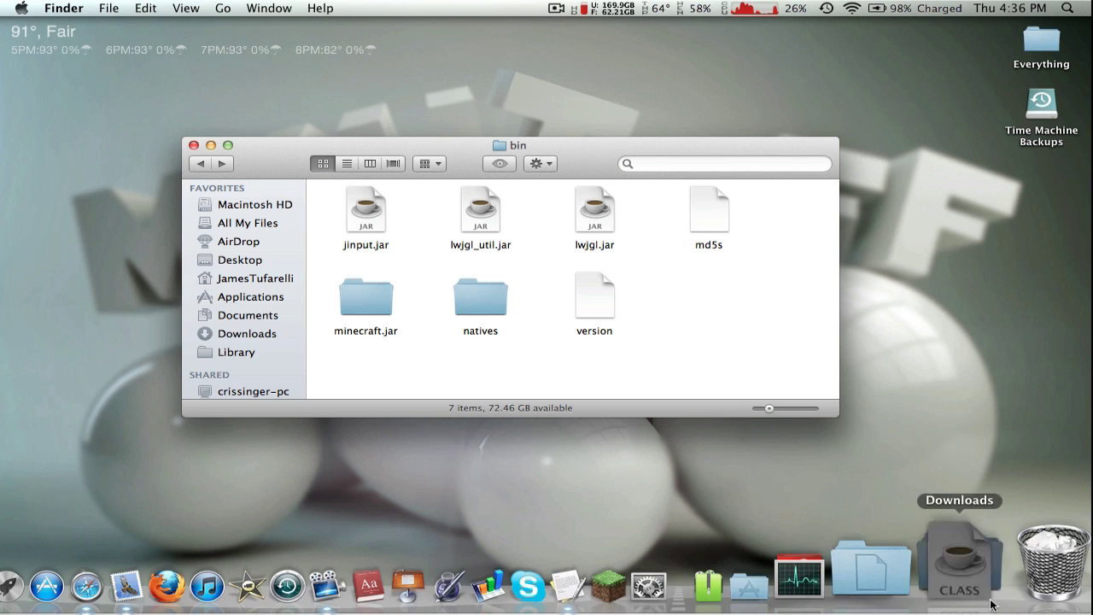
Step: Move all files from the downloaded ModLoader folder into the minecraft.jar folder, replacing every existing item, and close the ModLoader window
click(992, 605)
click(1016, 445)
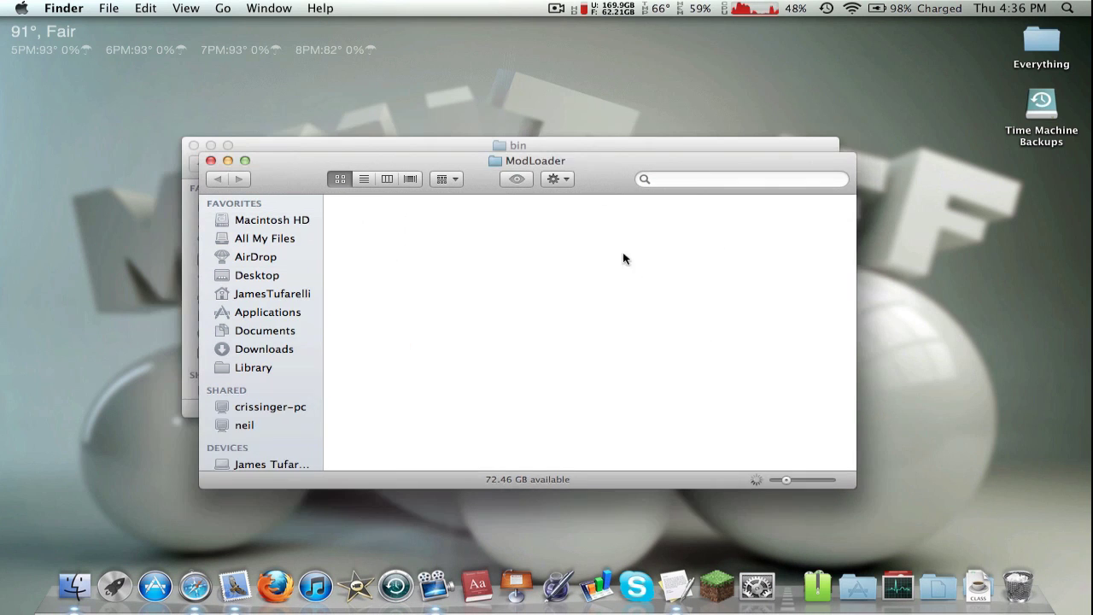
drag(603, 159, 752, 138)
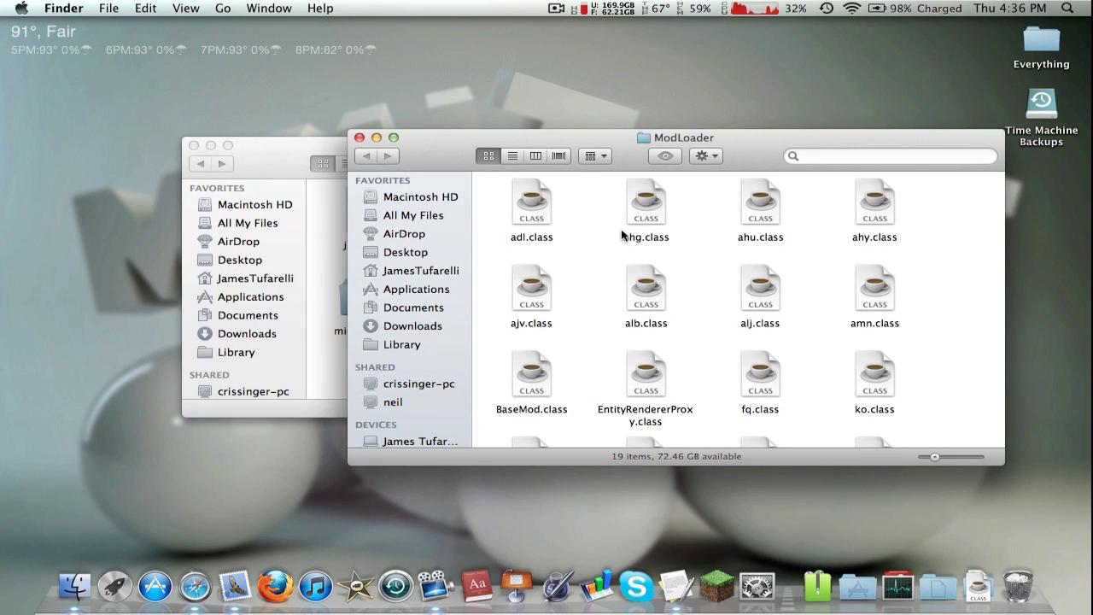
key(super+a)
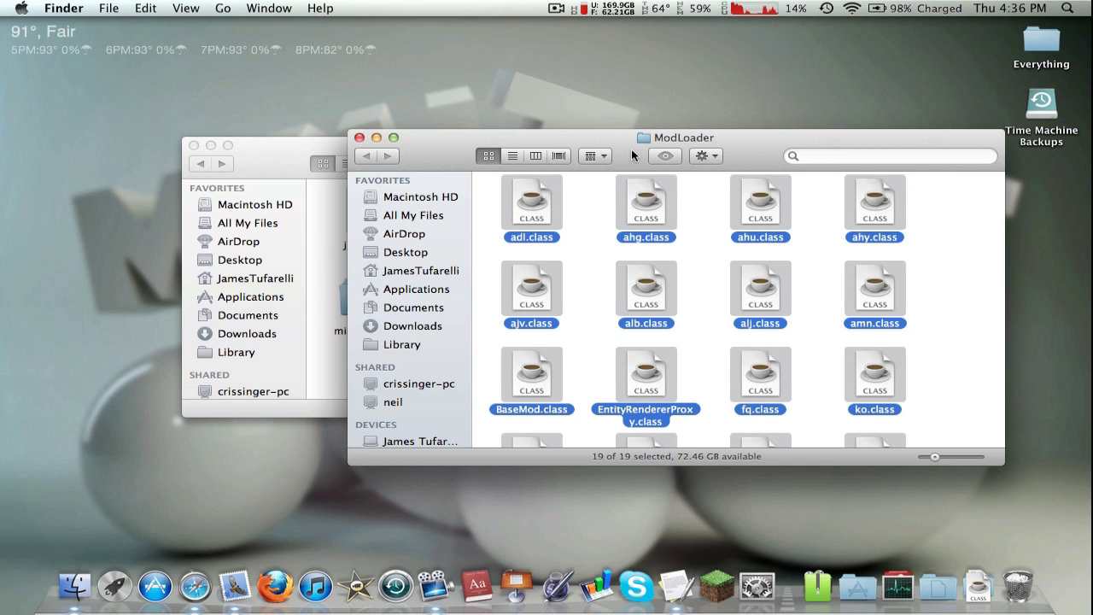
drag(631, 149, 749, 312)
drag(630, 380, 375, 303)
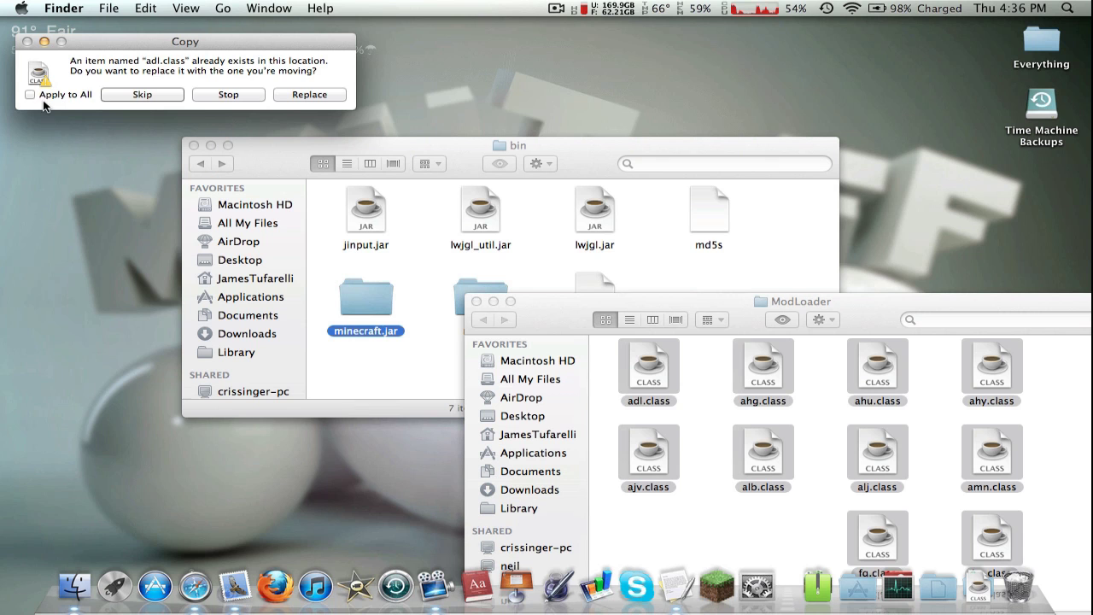
click(43, 99)
click(300, 95)
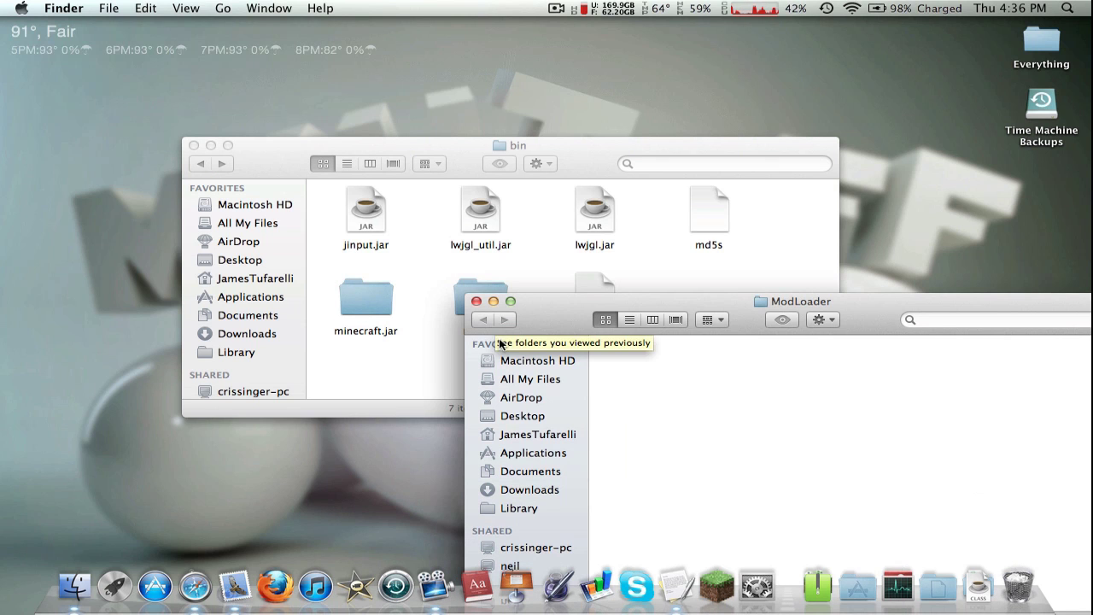
click(475, 300)
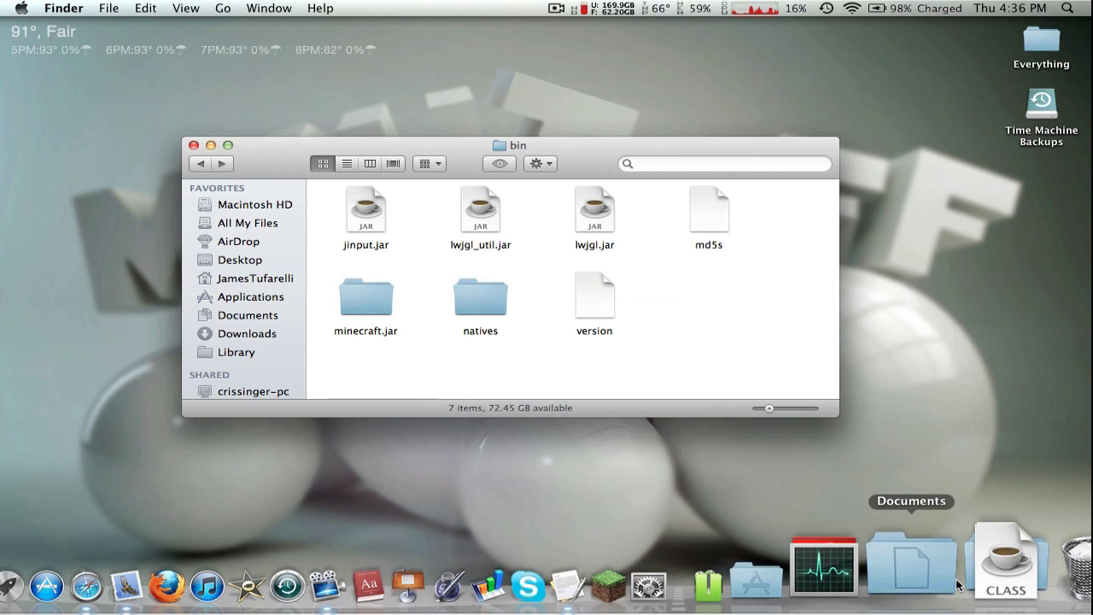
Step: Move the AutoSwitch mod download from Downloads into the minecraft.jar folder
click(995, 568)
drag(854, 495, 385, 305)
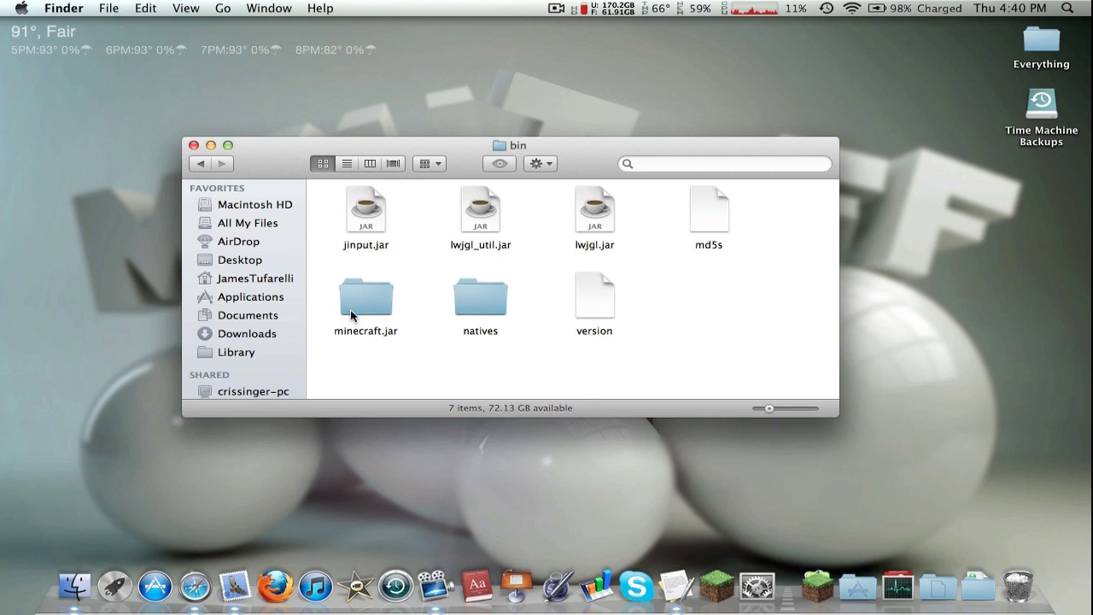
Step: Find the META-INF folder inside the minecraft.jar folder and move it to the Trash
double_click(351, 314)
scroll(508, 252, down, 3)
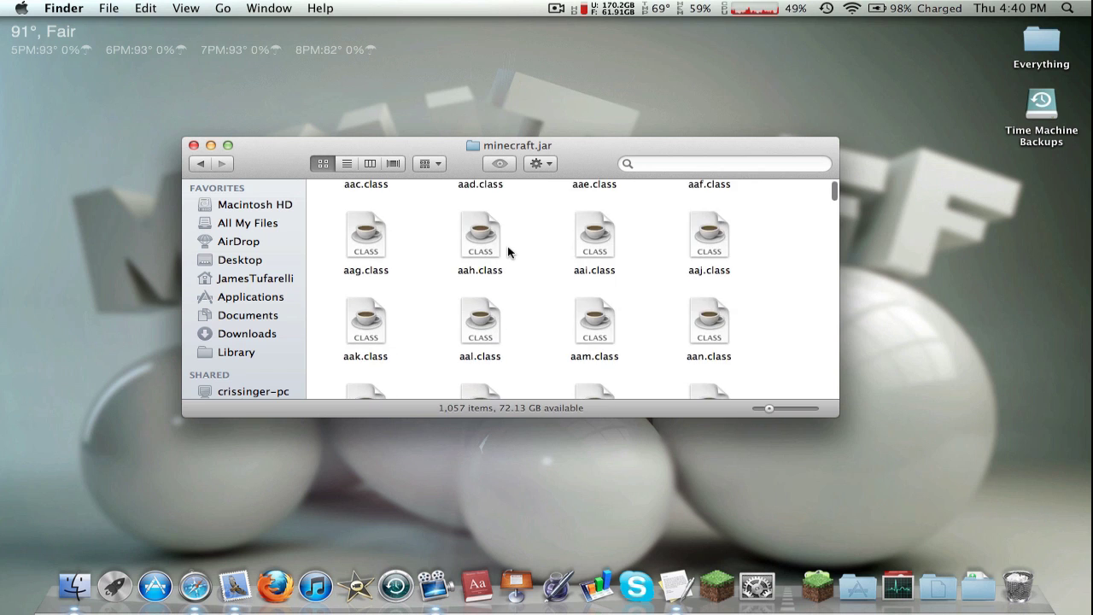
scroll(508, 252, down, 15)
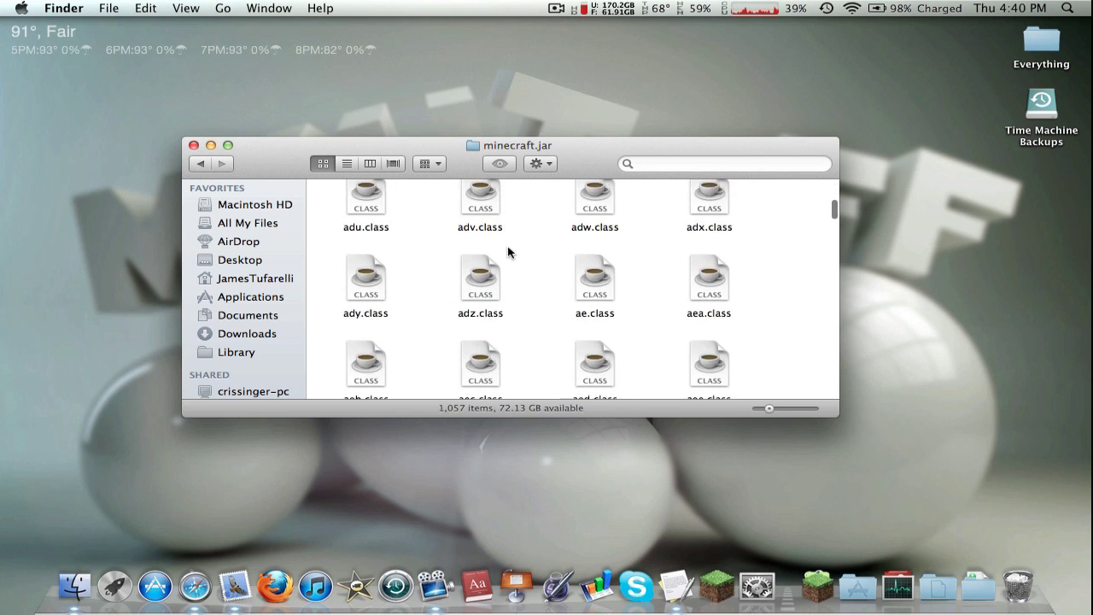
scroll(509, 252, down, 20)
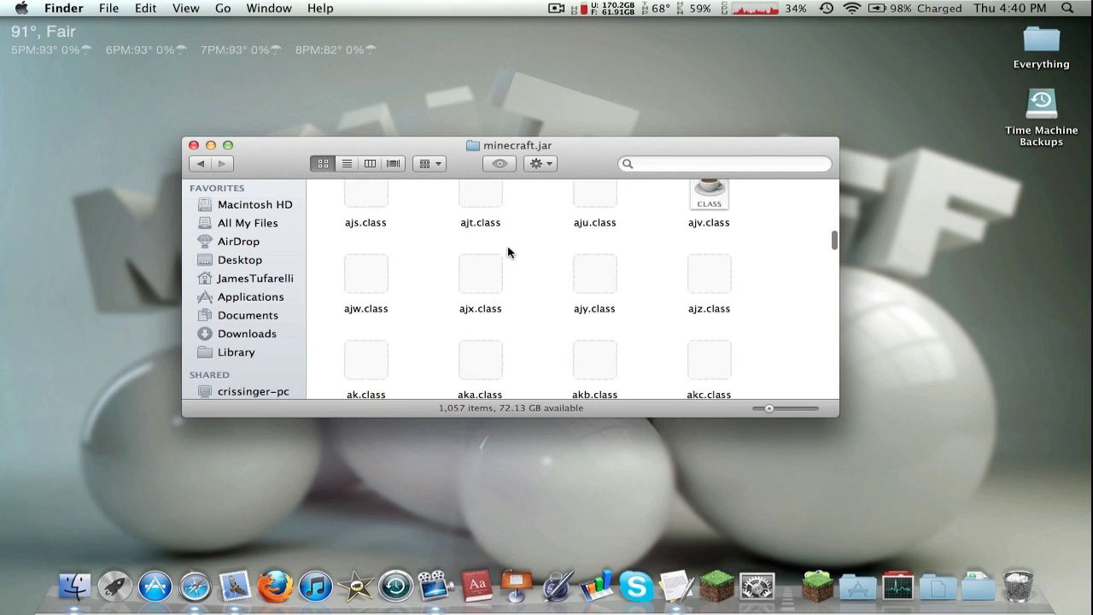
scroll(508, 252, down, 20)
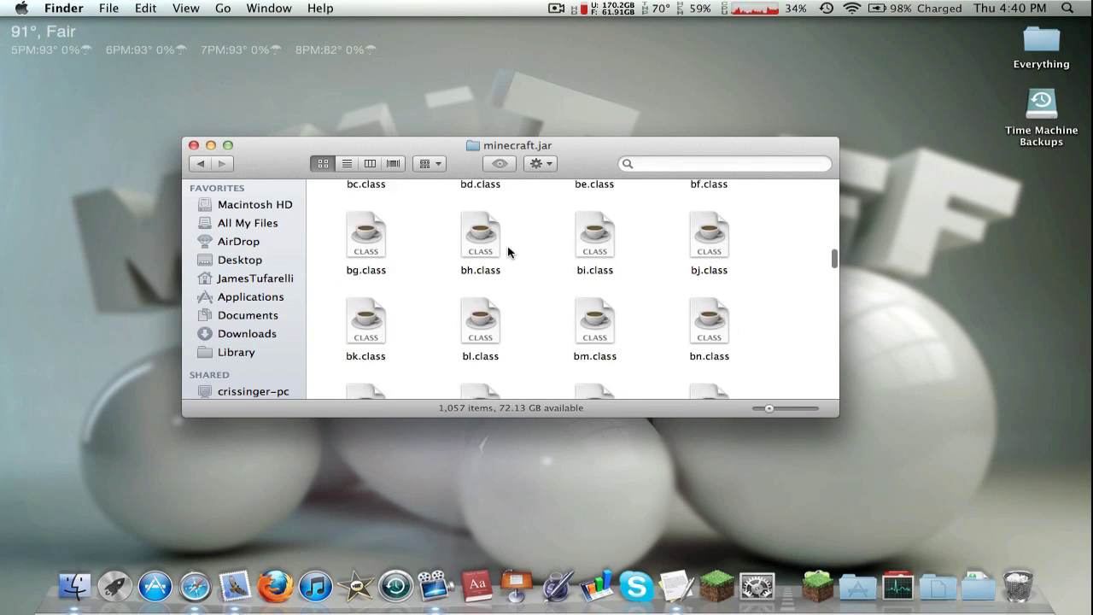
scroll(508, 252, down, 20)
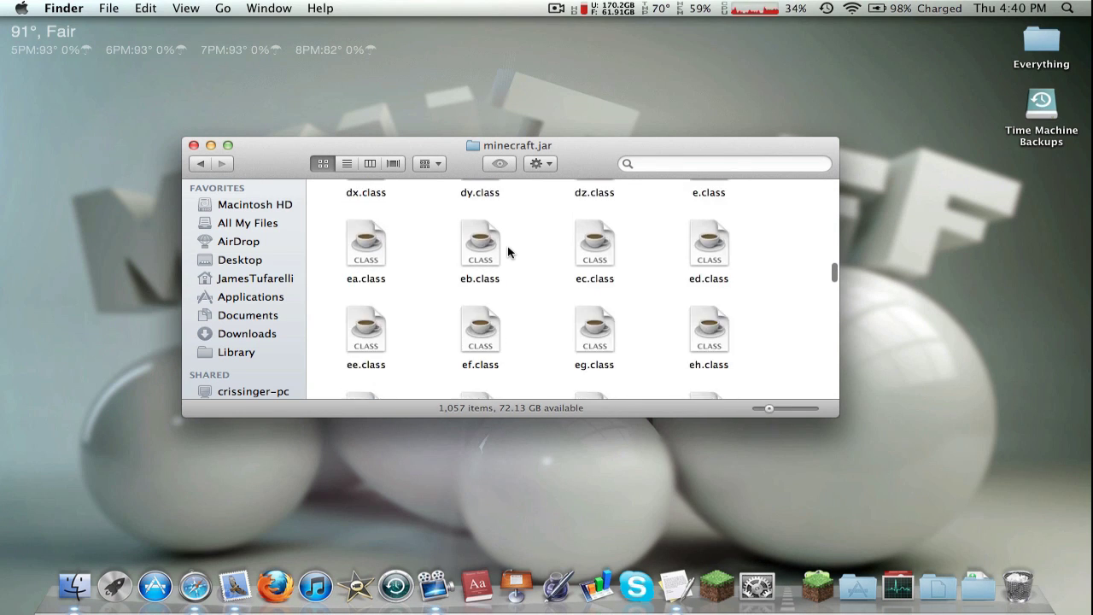
scroll(508, 252, down, 15)
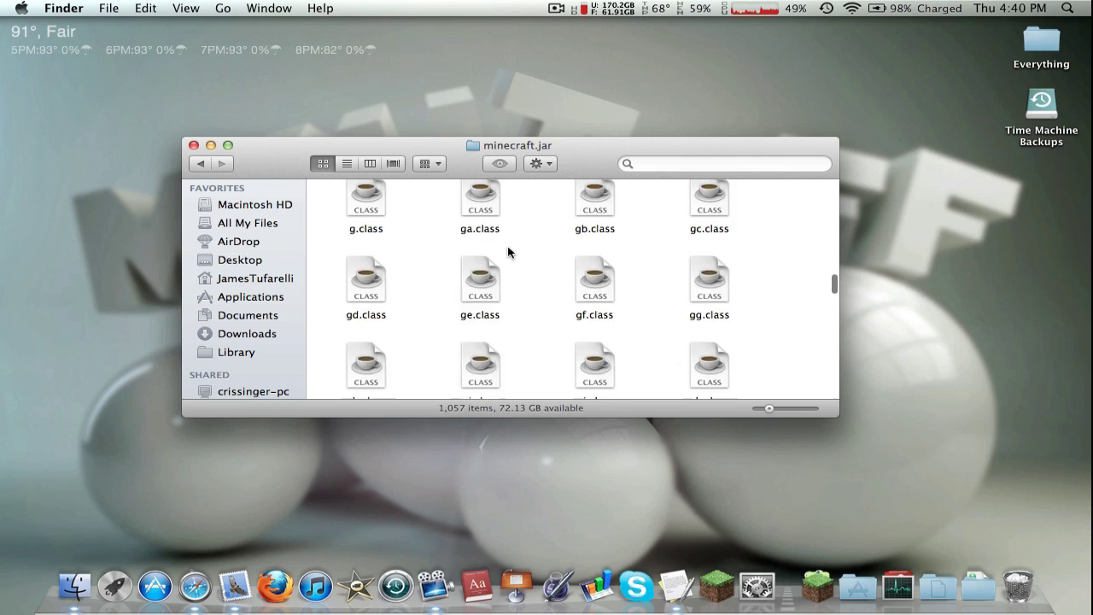
scroll(508, 252, down, 20)
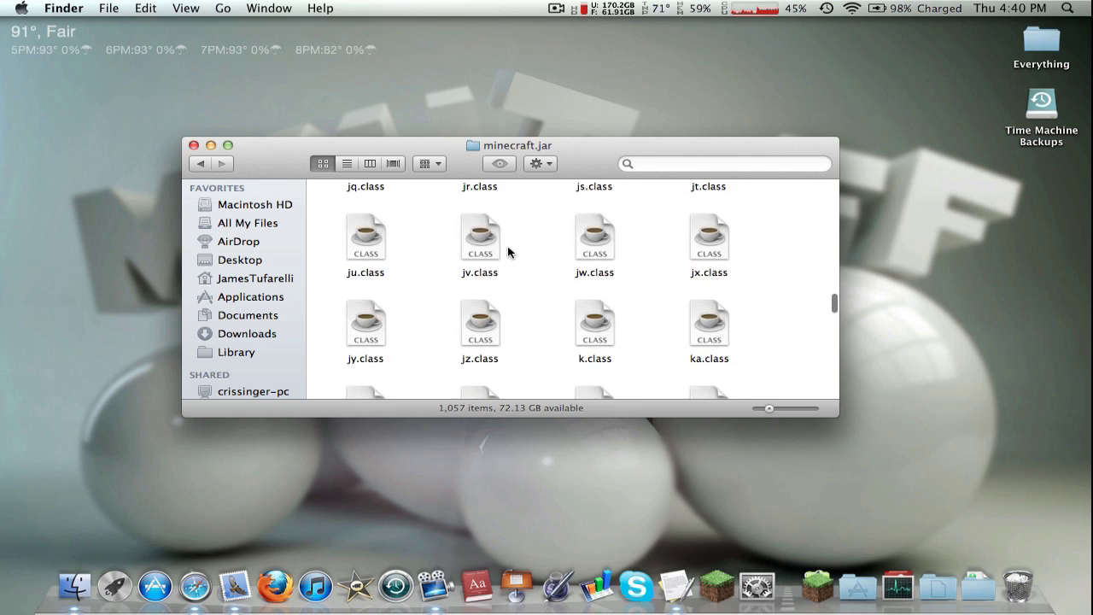
scroll(508, 252, down, 20)
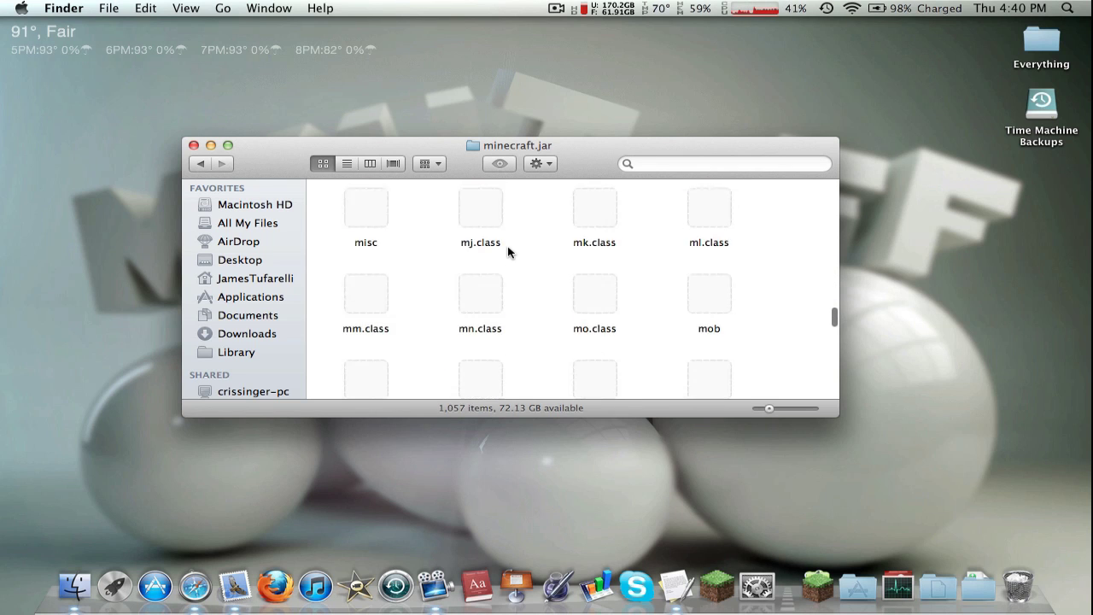
scroll(508, 252, down, 3)
scroll(508, 252, up, 5)
scroll(508, 252, down, 2)
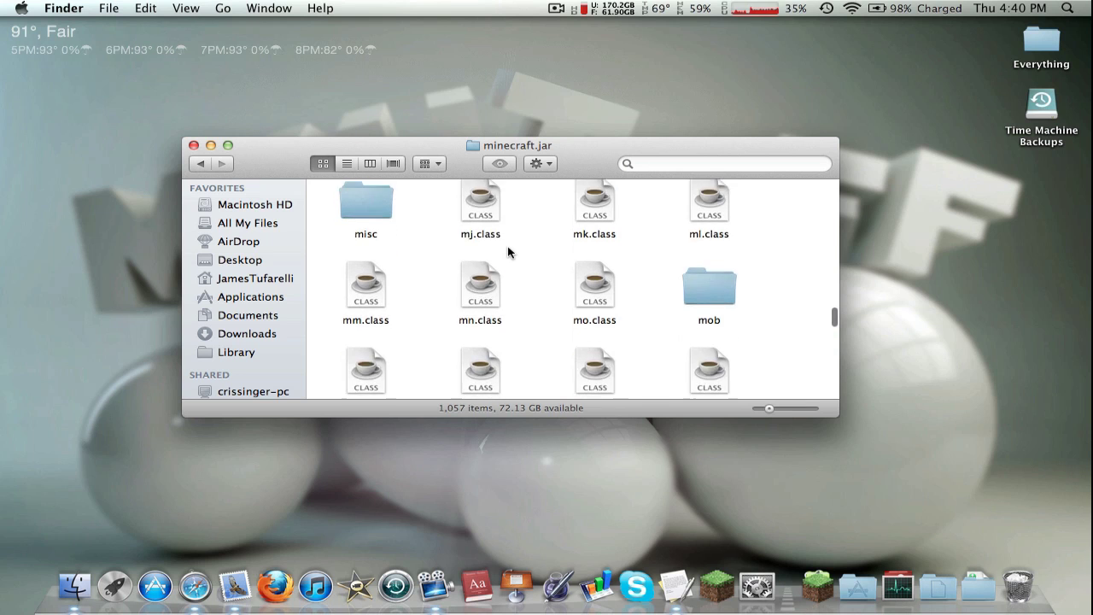
scroll(508, 252, up, 5)
drag(692, 331, 1017, 588)
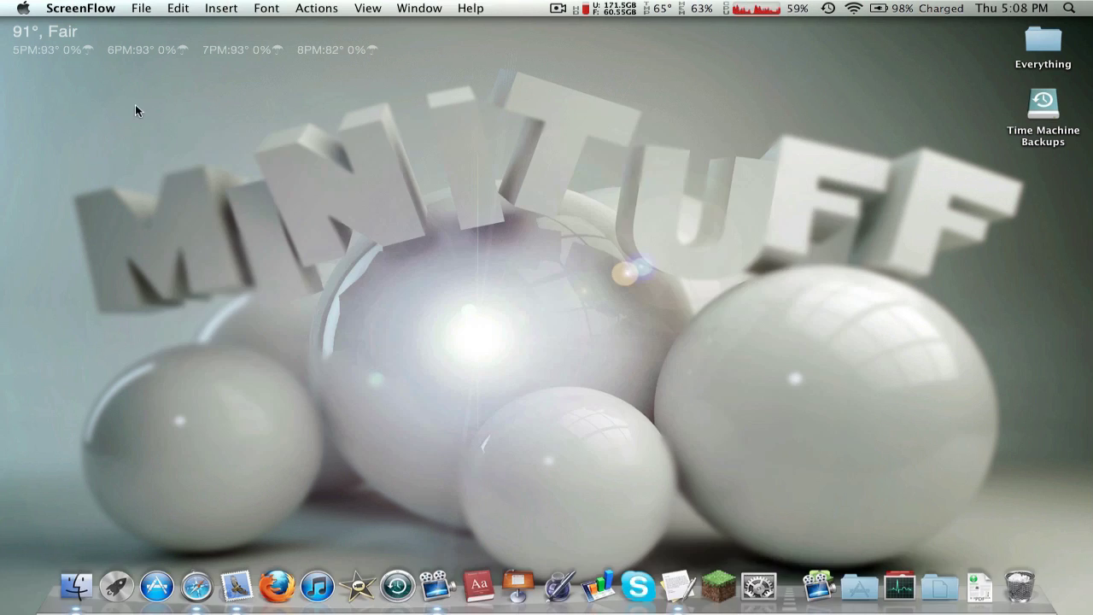
Step: In Finder, open CONFIG.txt from the mods/AutoSwitch folder inside Library/Application Support/minecraft
click(75, 583)
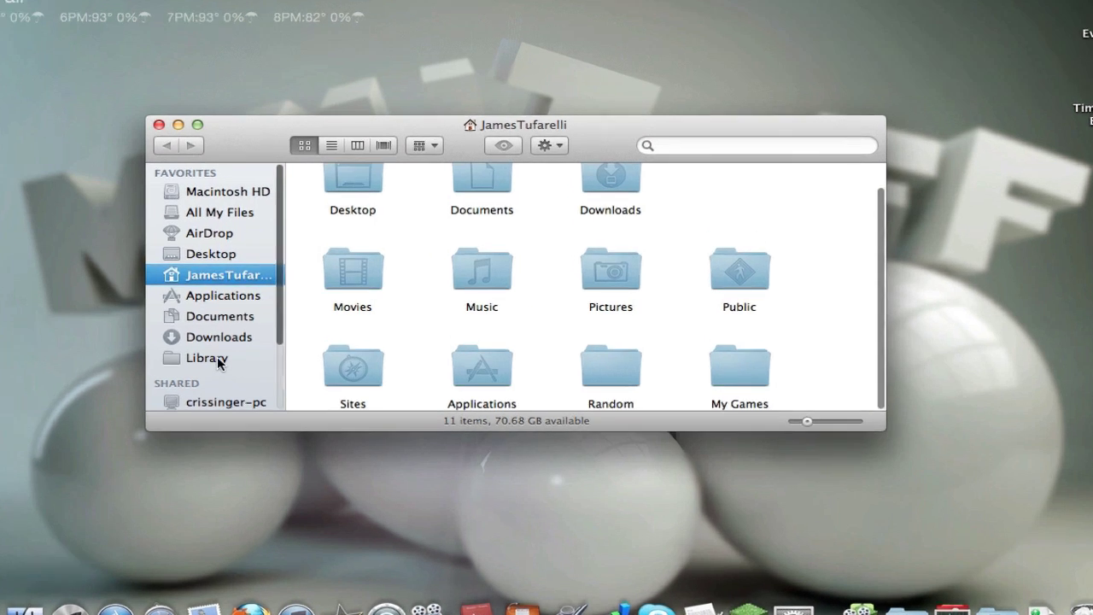
click(230, 352)
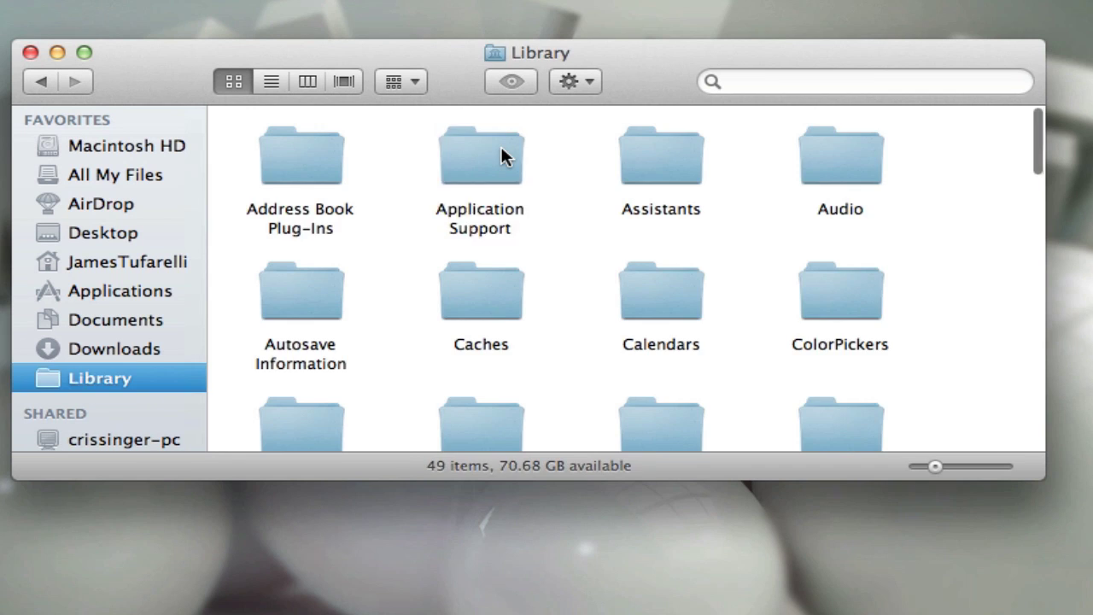
double_click(502, 154)
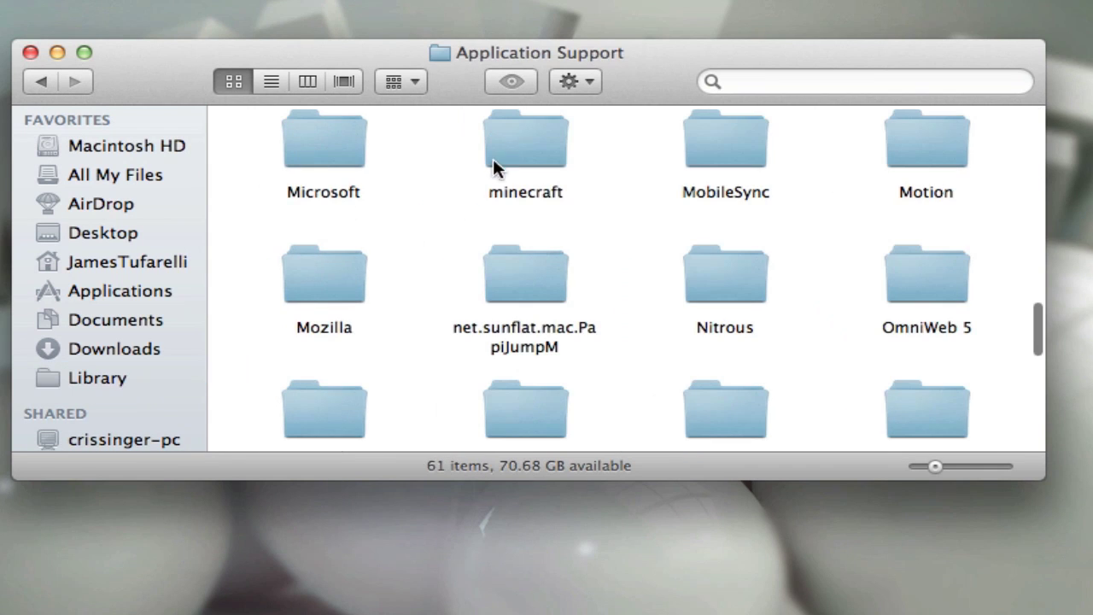
double_click(537, 143)
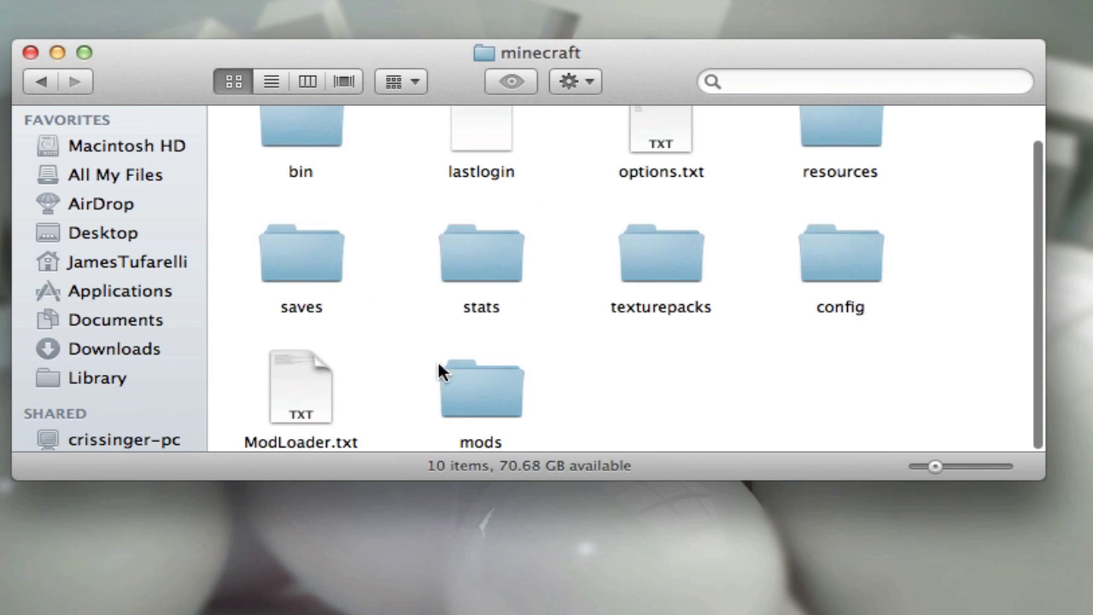
double_click(511, 386)
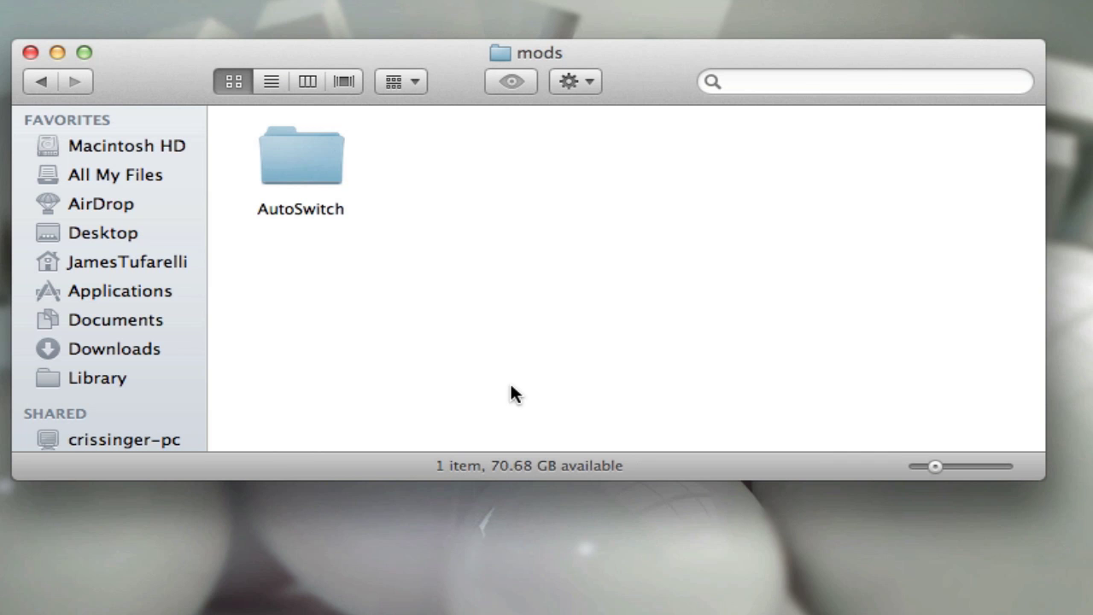
double_click(303, 175)
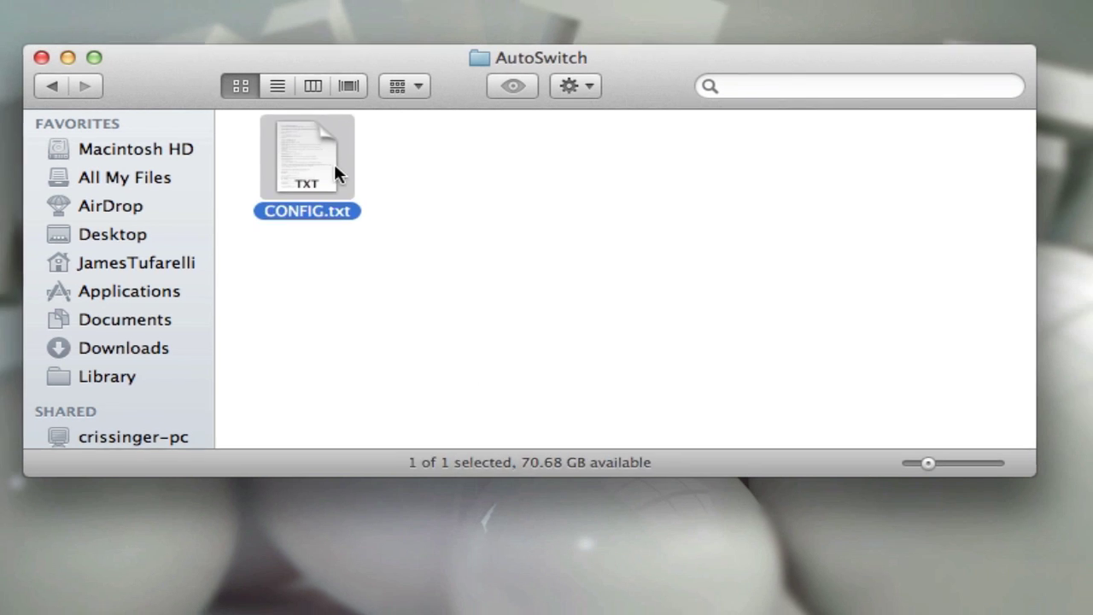
double_click(333, 168)
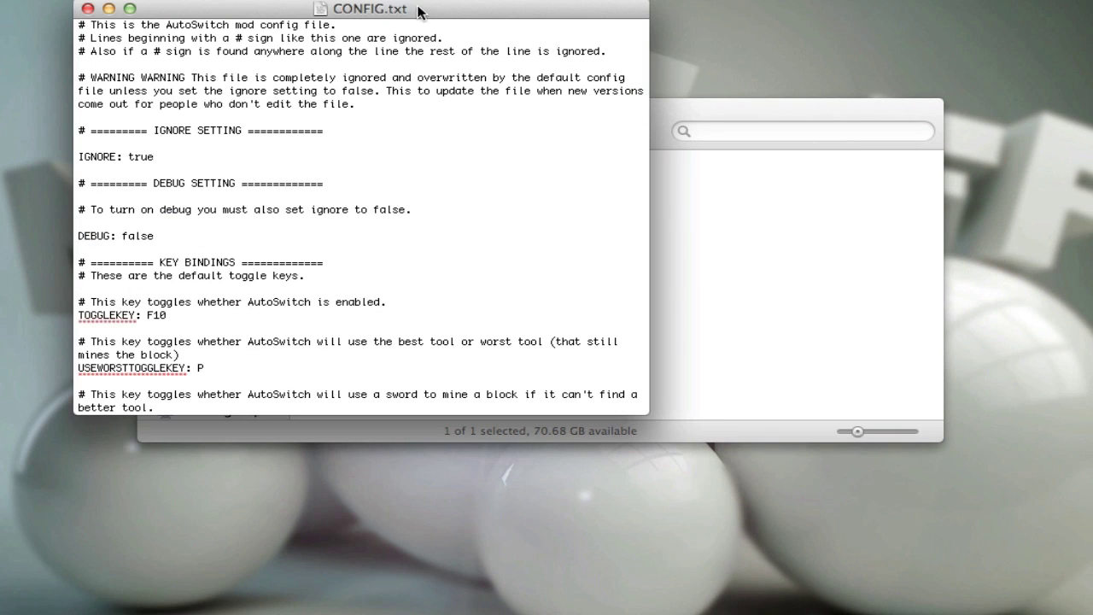
Step: Examine the key bindings section of CONFIG.txt, highlighting it from its heading through the TOGGLEKEY line
drag(432, 19, 562, 25)
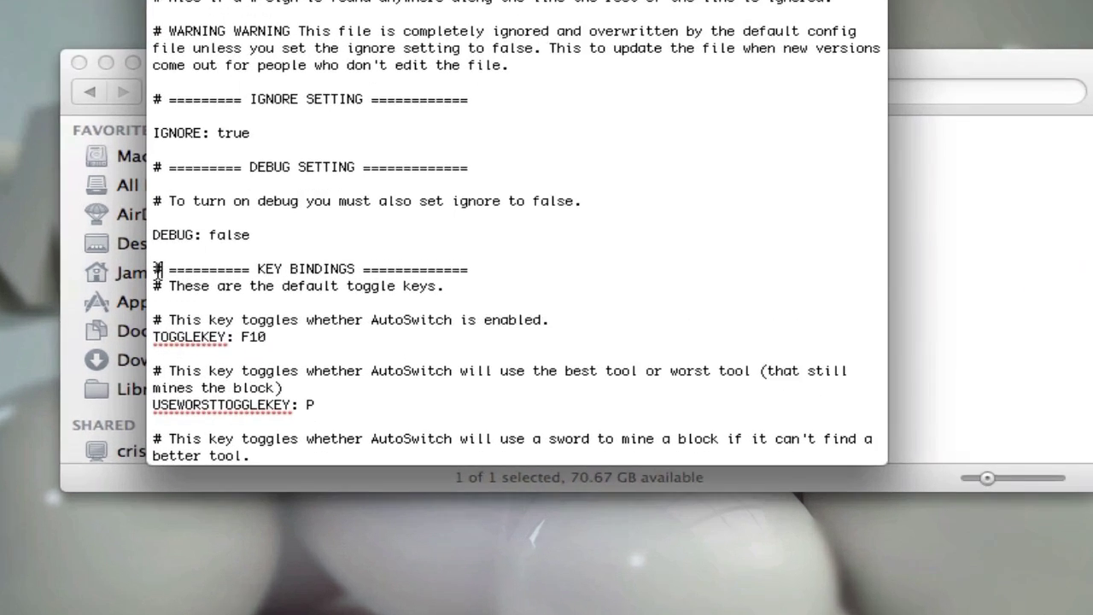
drag(158, 271, 295, 340)
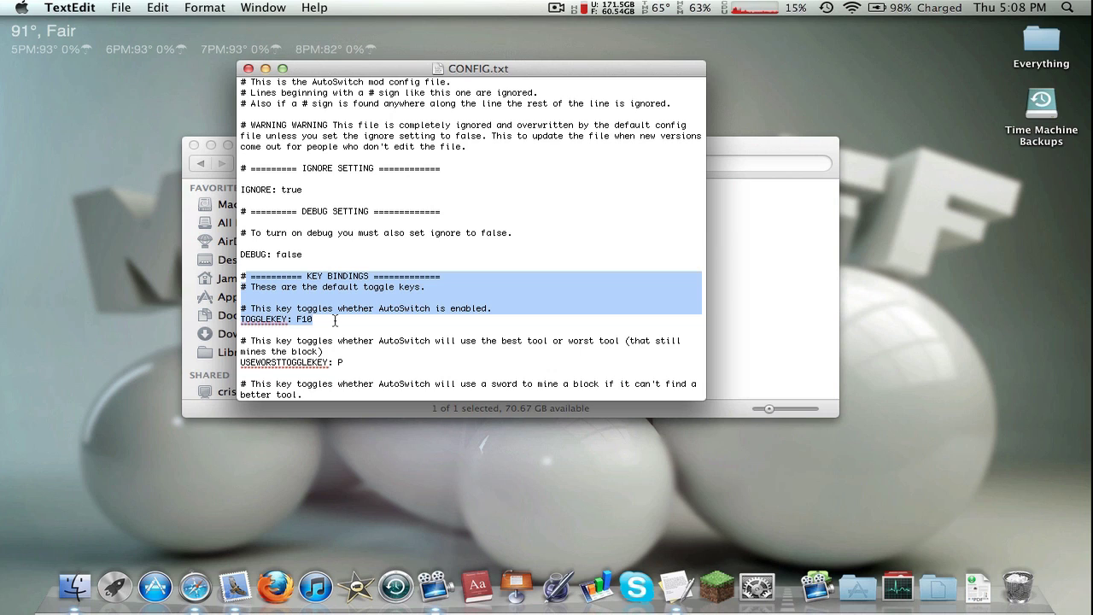
click(335, 320)
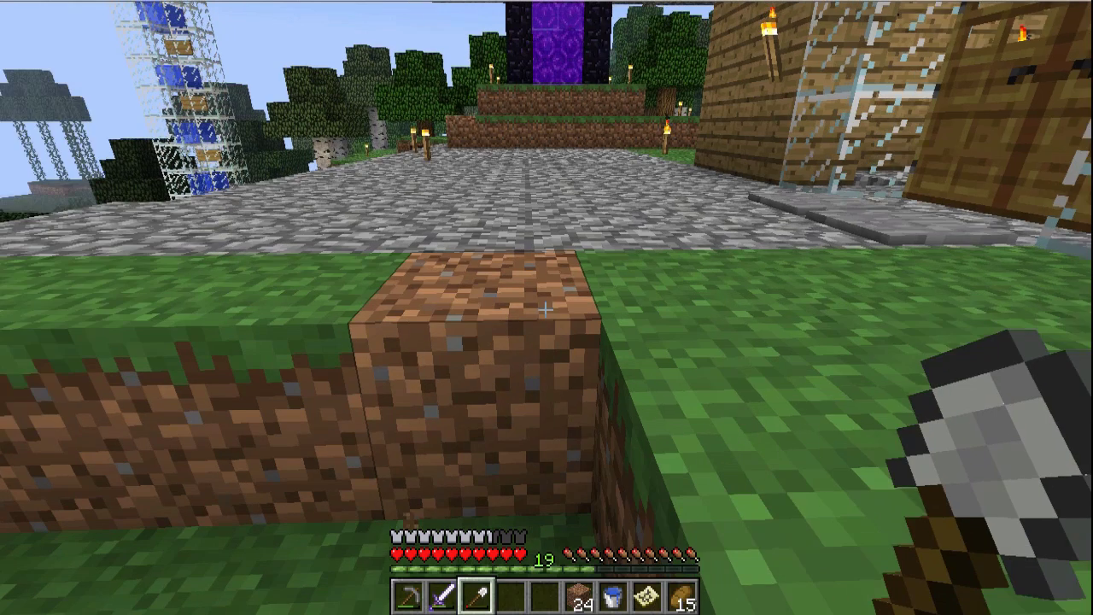
key(1)
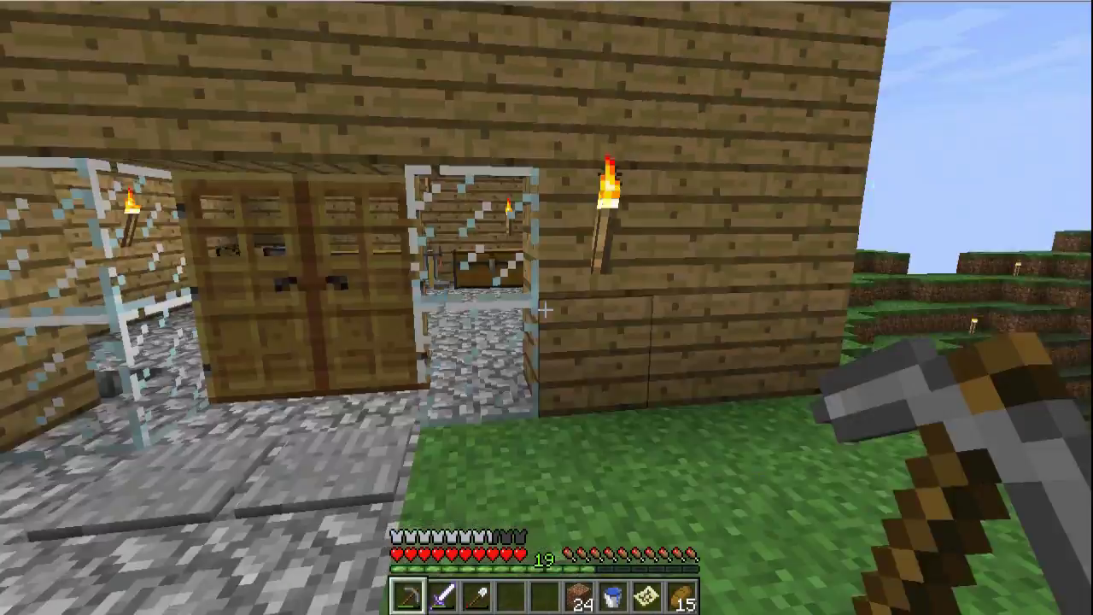
key(3)
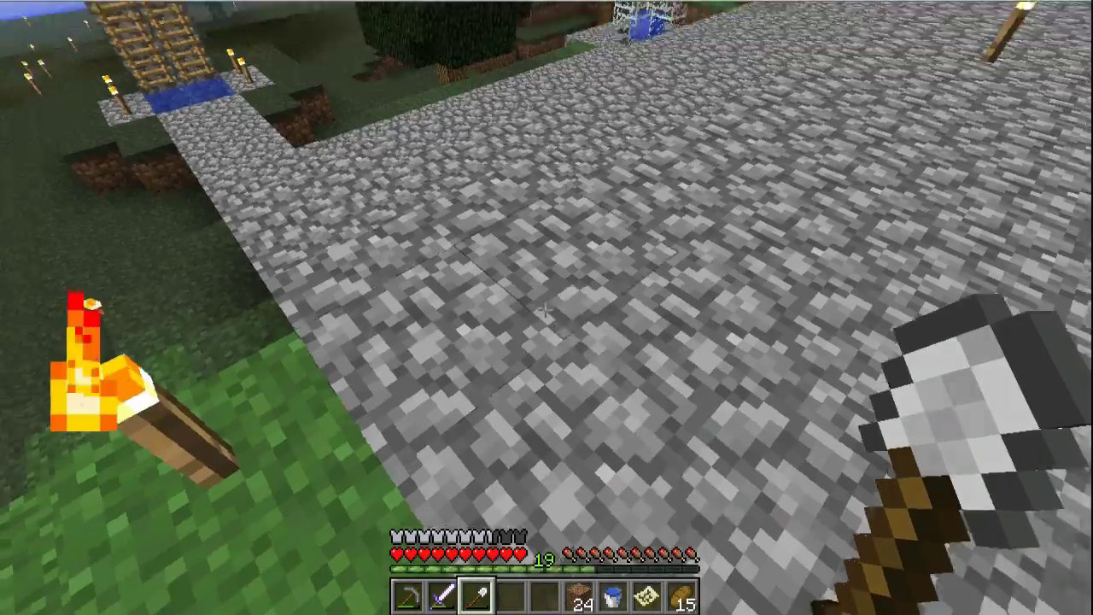
click(547, 308)
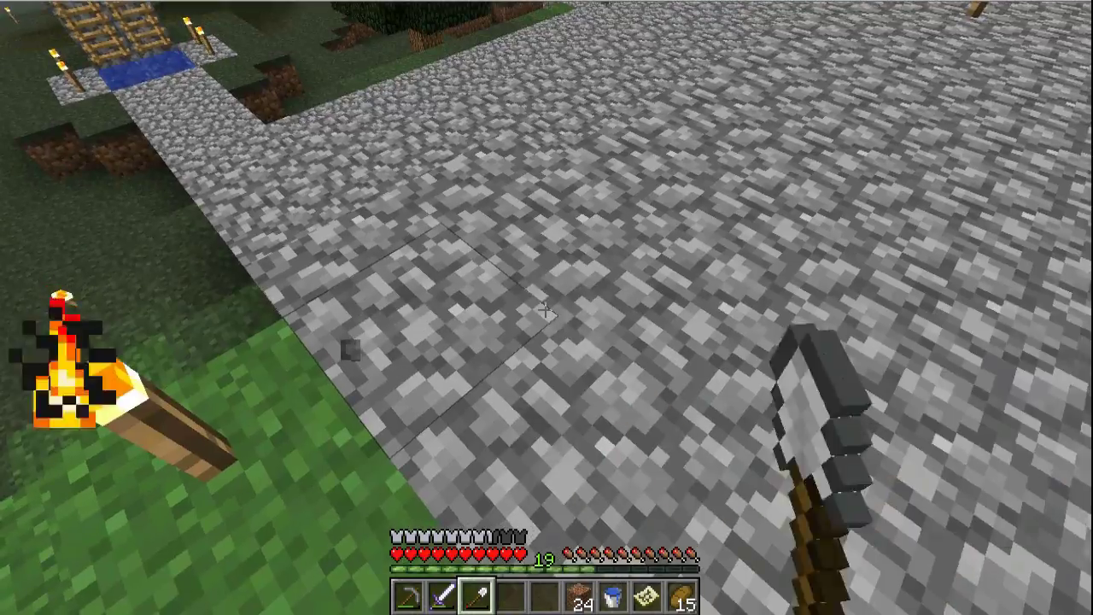
key(5)
click(546, 308)
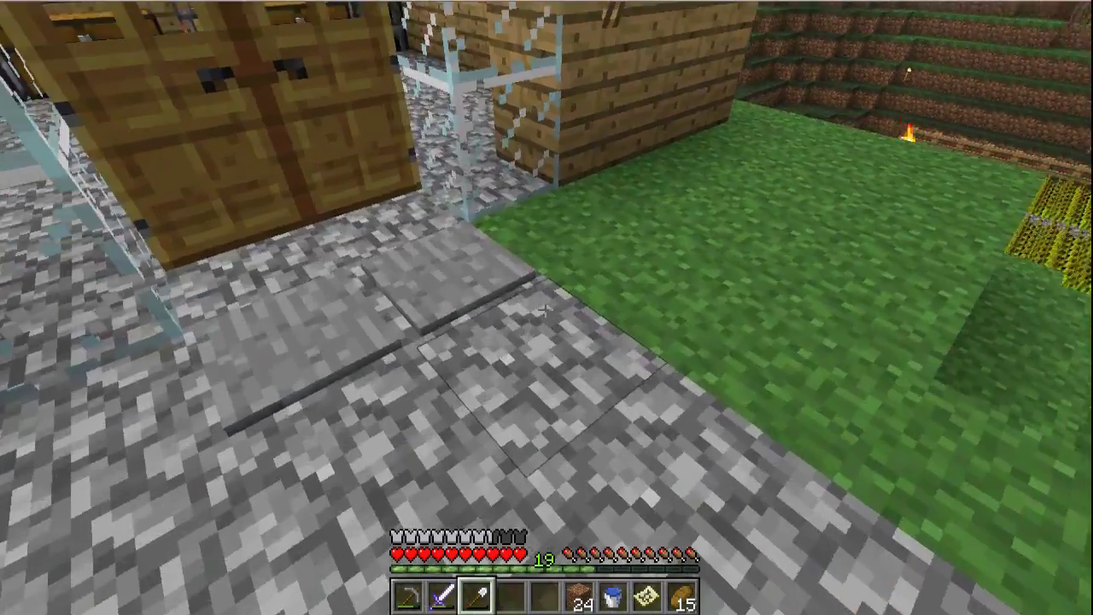
scroll(547, 308, up, 1)
scroll(547, 307, down, 1)
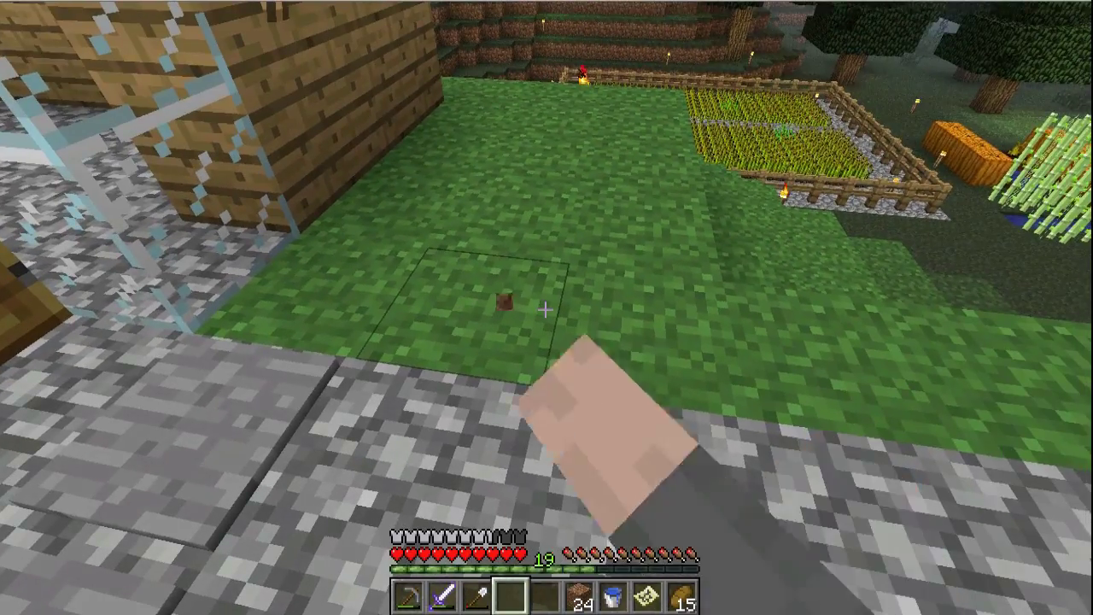